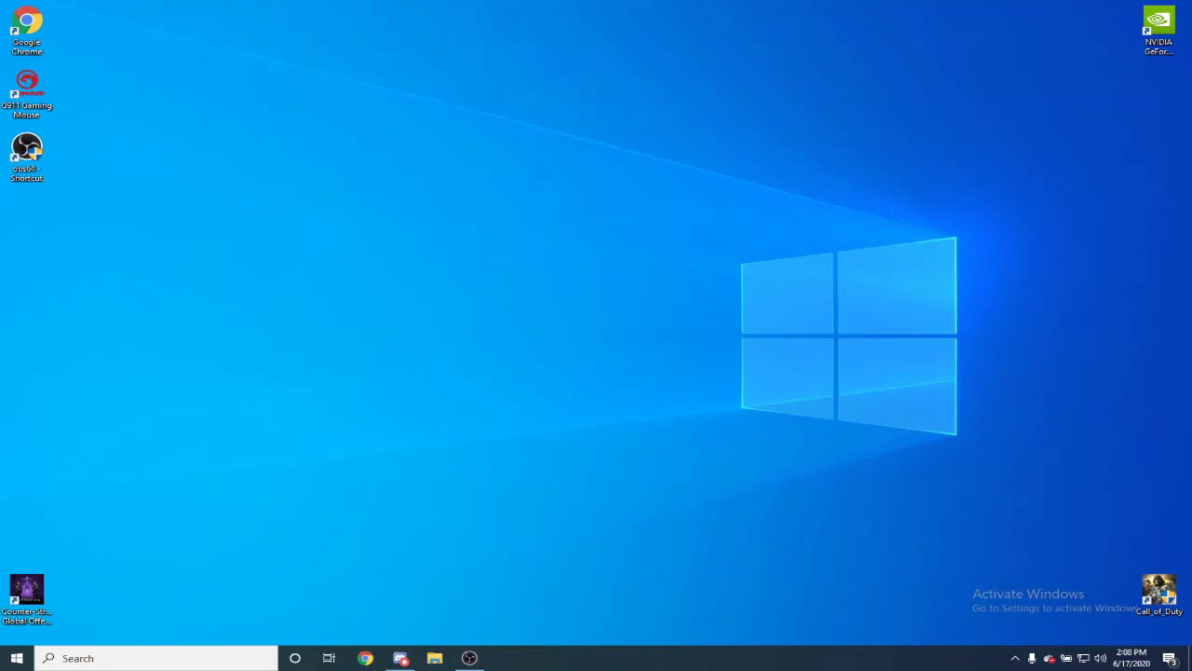
Switch to OBS Studio and place its window in the upper middle of the desktop.
click(470, 658)
drag(804, 229, 583, 159)
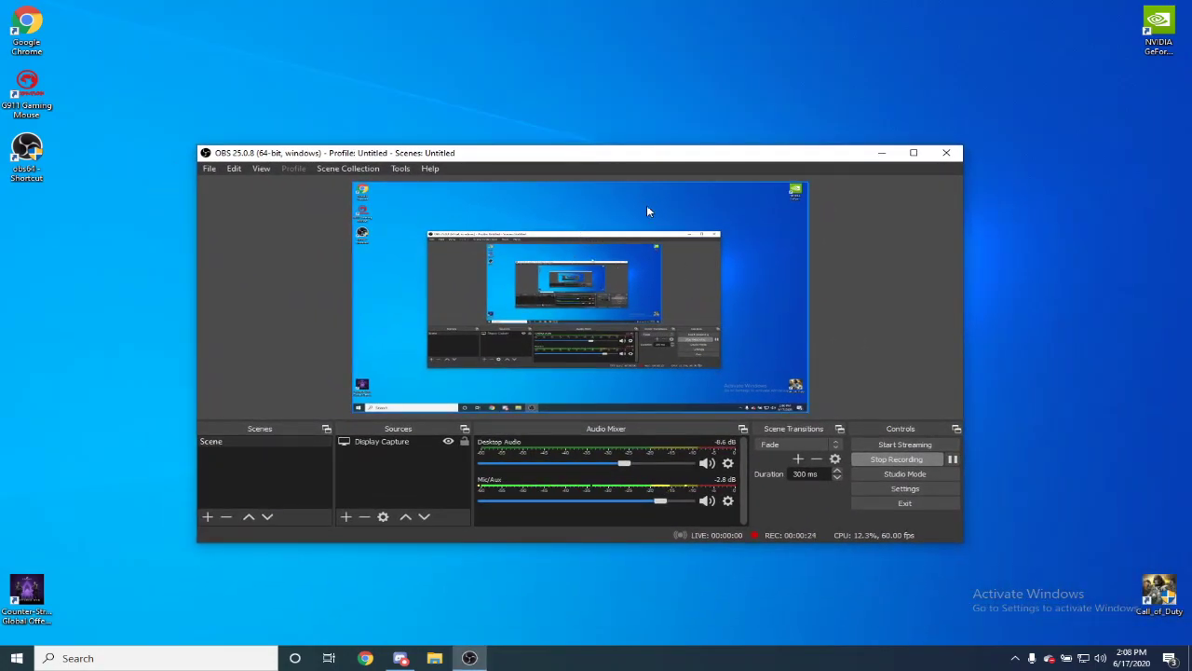
drag(669, 158, 665, 94)
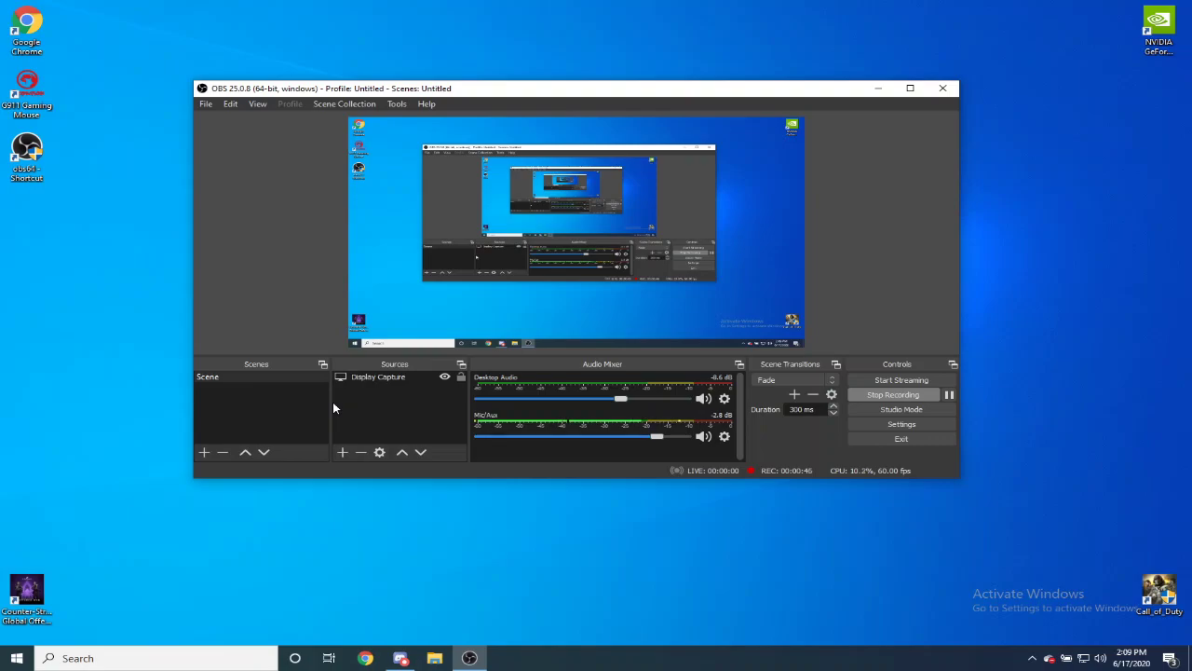
Add a second Display Capture source for Display 1 to the scene, and remove it again.
right_click(359, 402)
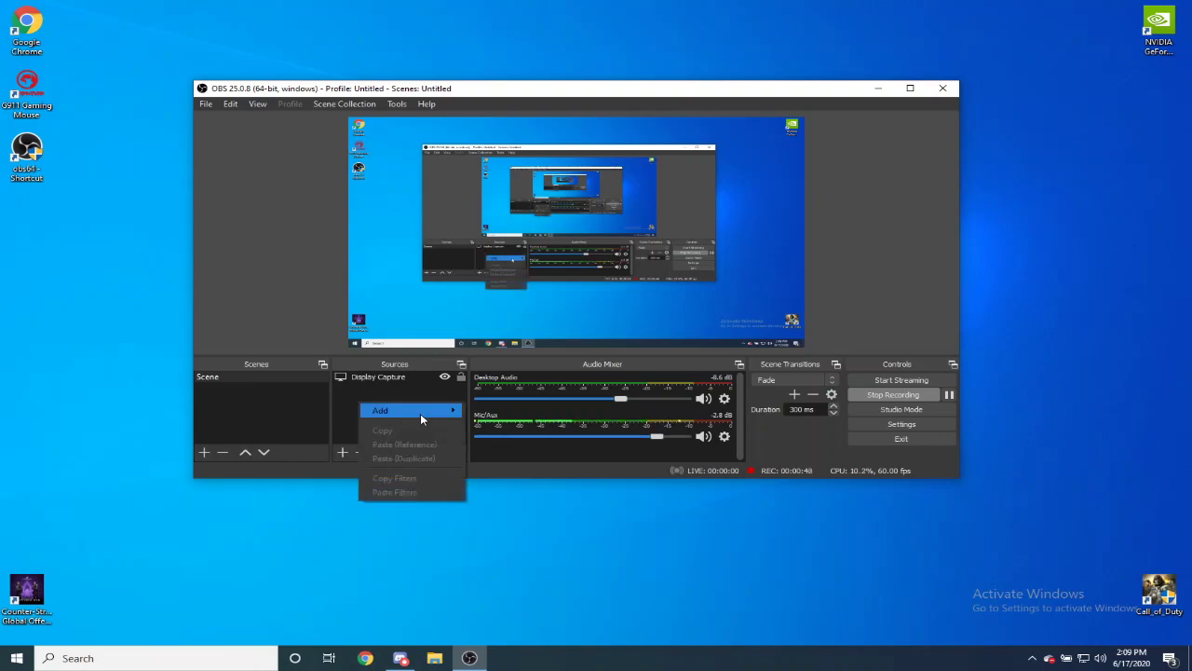
mouse_move(391, 412)
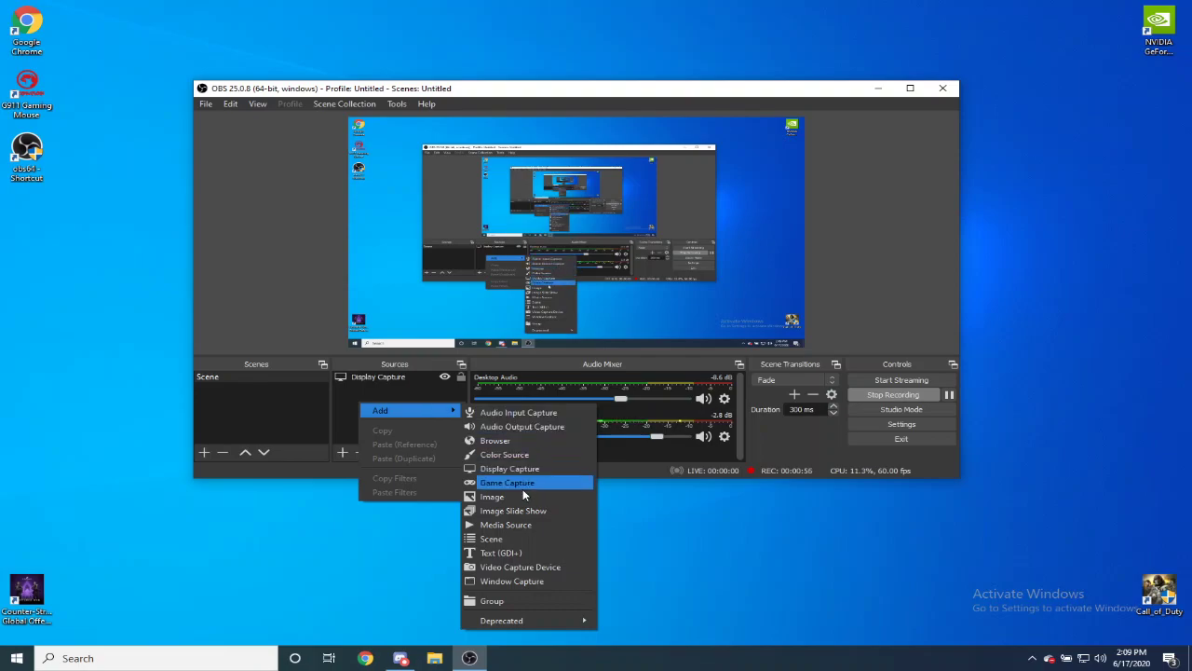
click(543, 468)
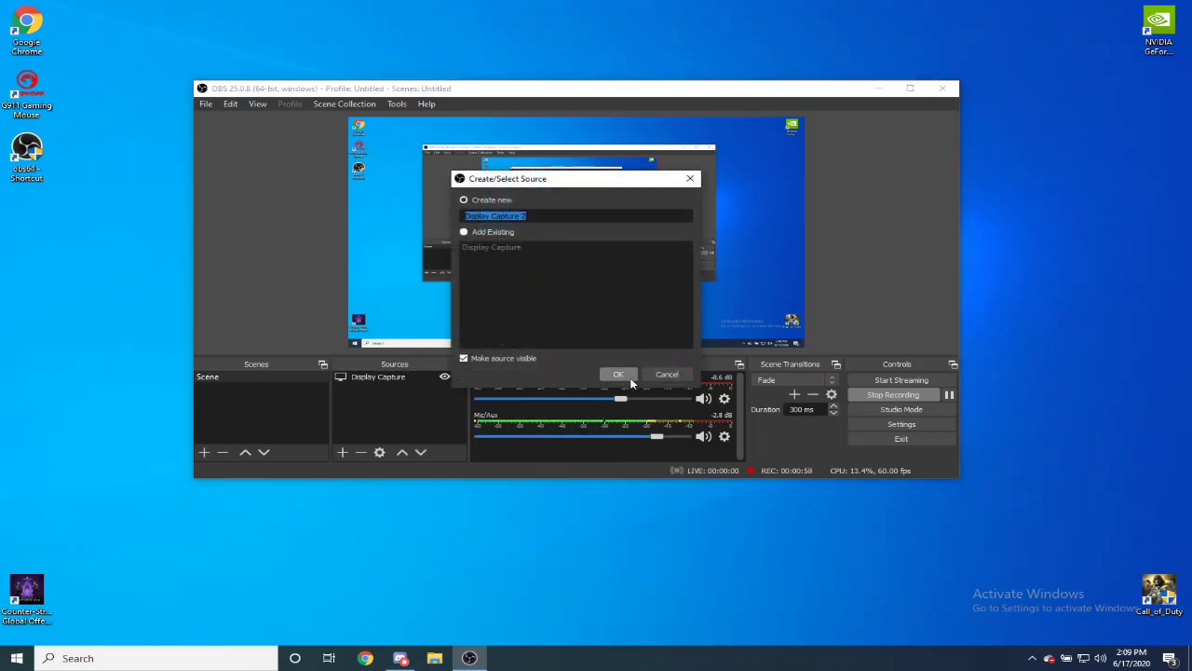
click(617, 373)
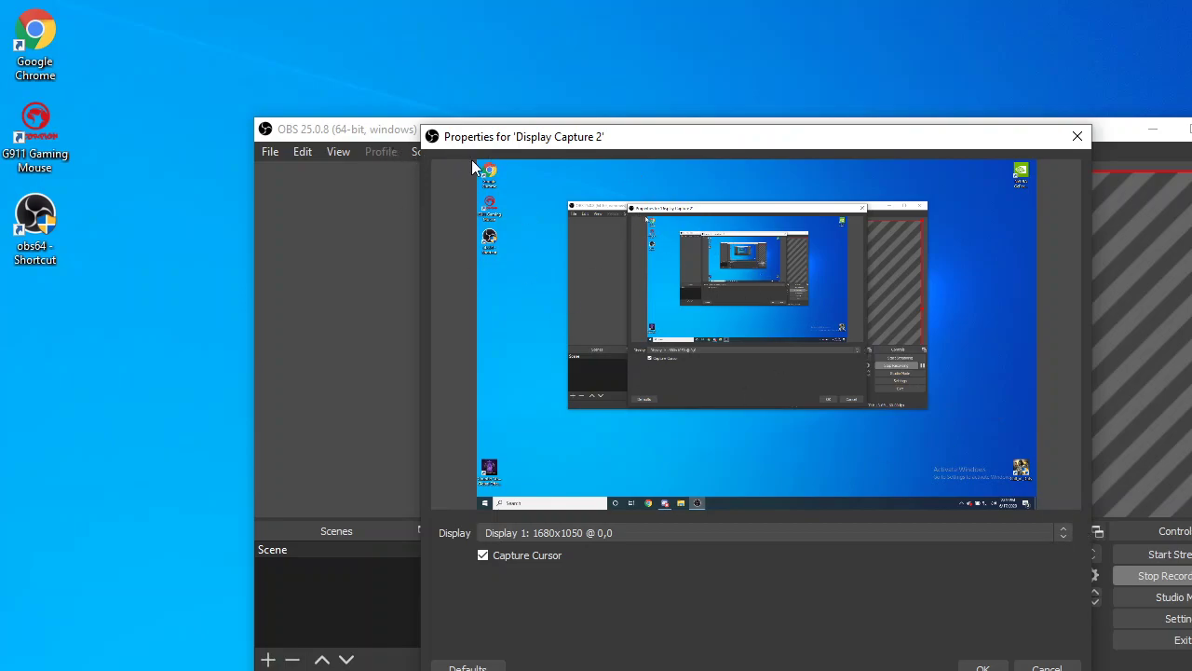
click(1047, 668)
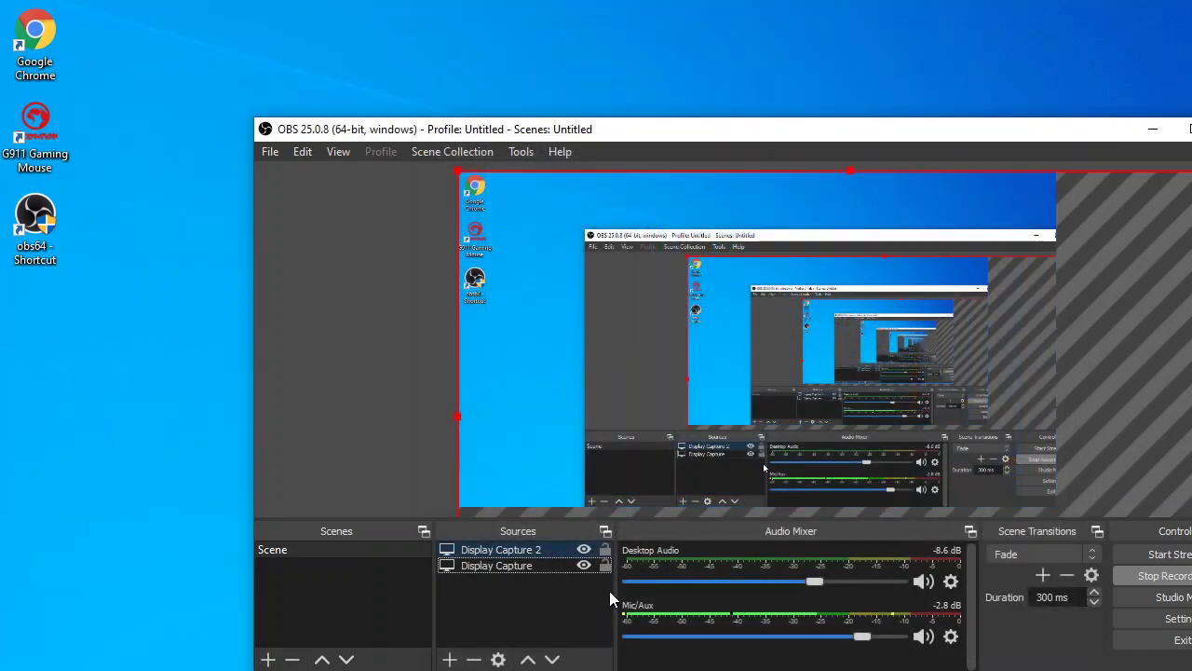
key(Delete)
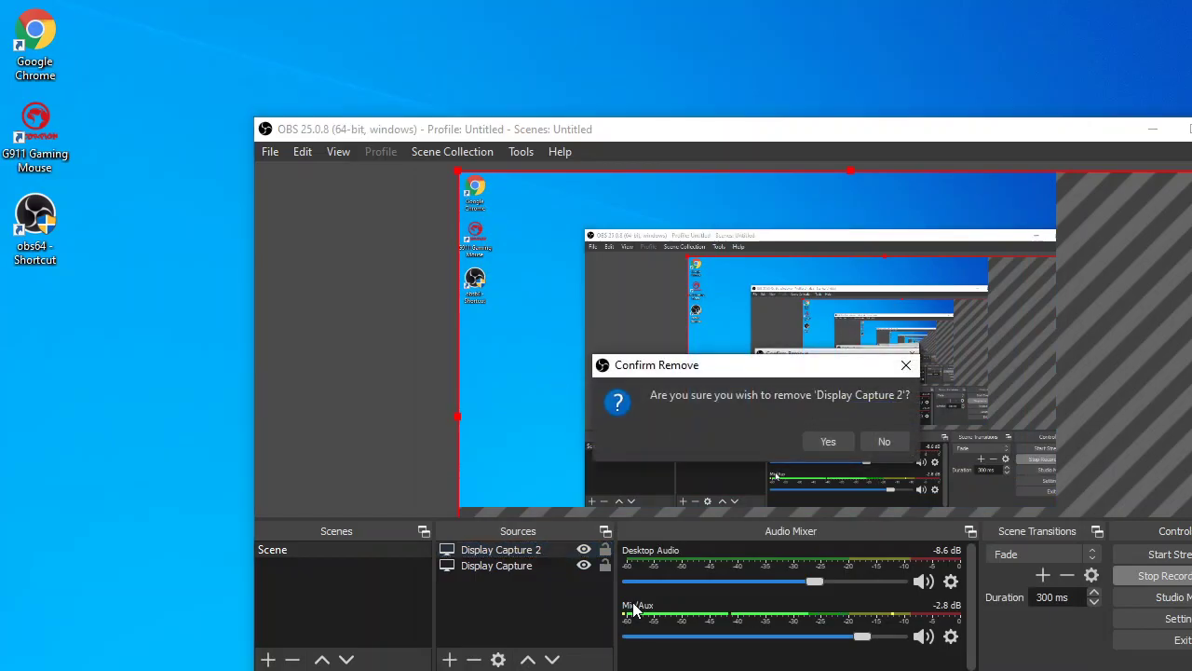
key(Return)
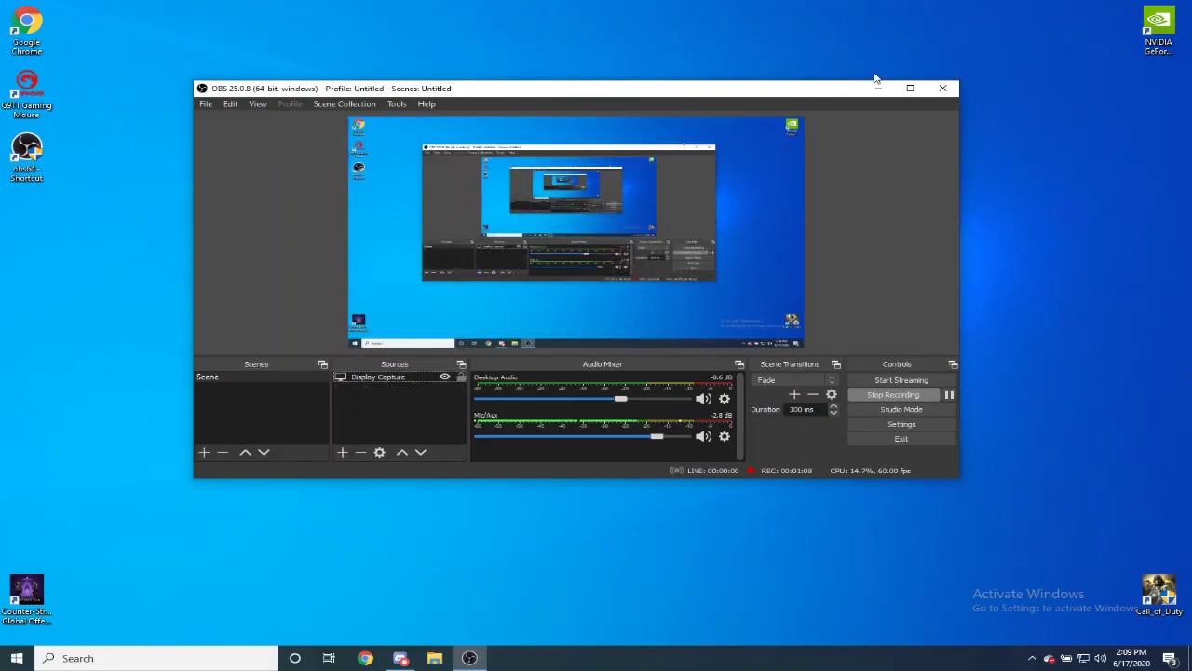
Shrink the Display Capture source from its right edge in the preview, and stretch it back to fill the canvas.
mouse_move(773, 93)
mouse_down()
mouse_move(857, 100)
mouse_move(703, 105)
mouse_move(773, 114)
mouse_up()
click(763, 270)
drag(812, 369, 687, 370)
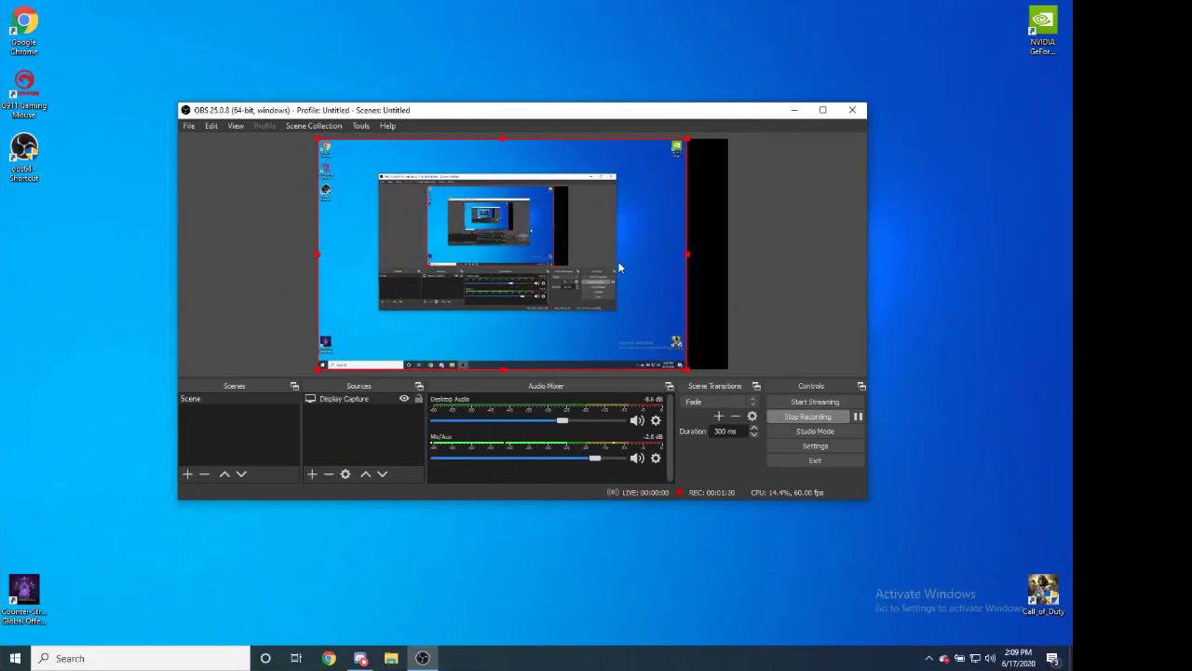
drag(690, 262, 728, 257)
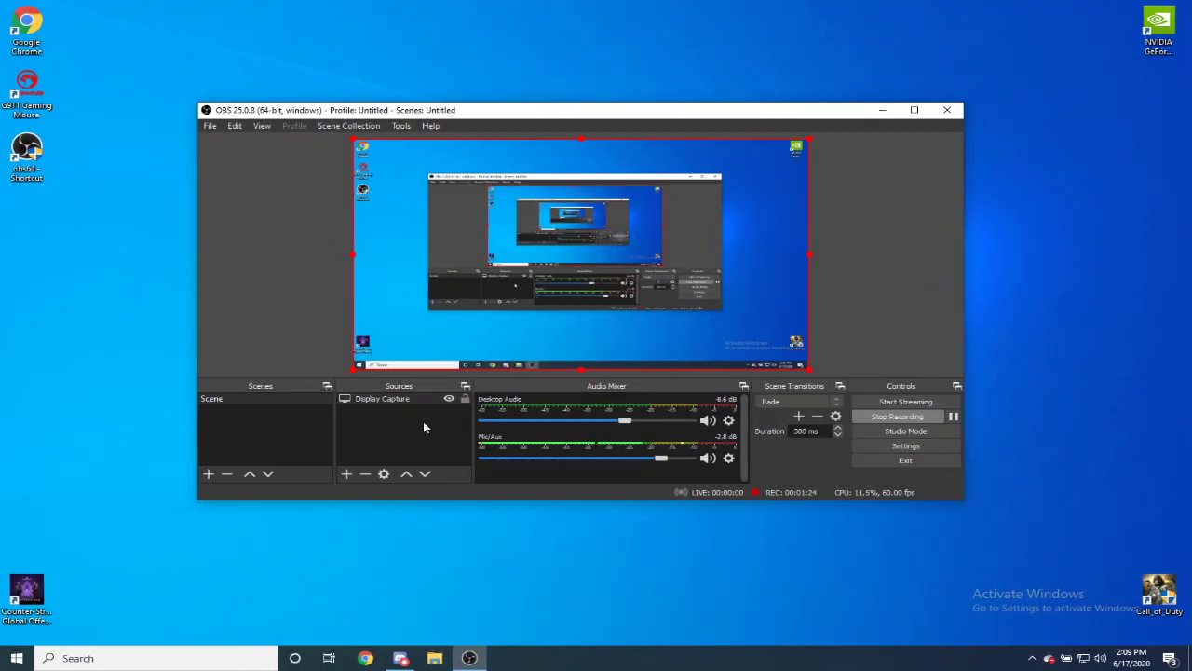
click(969, 240)
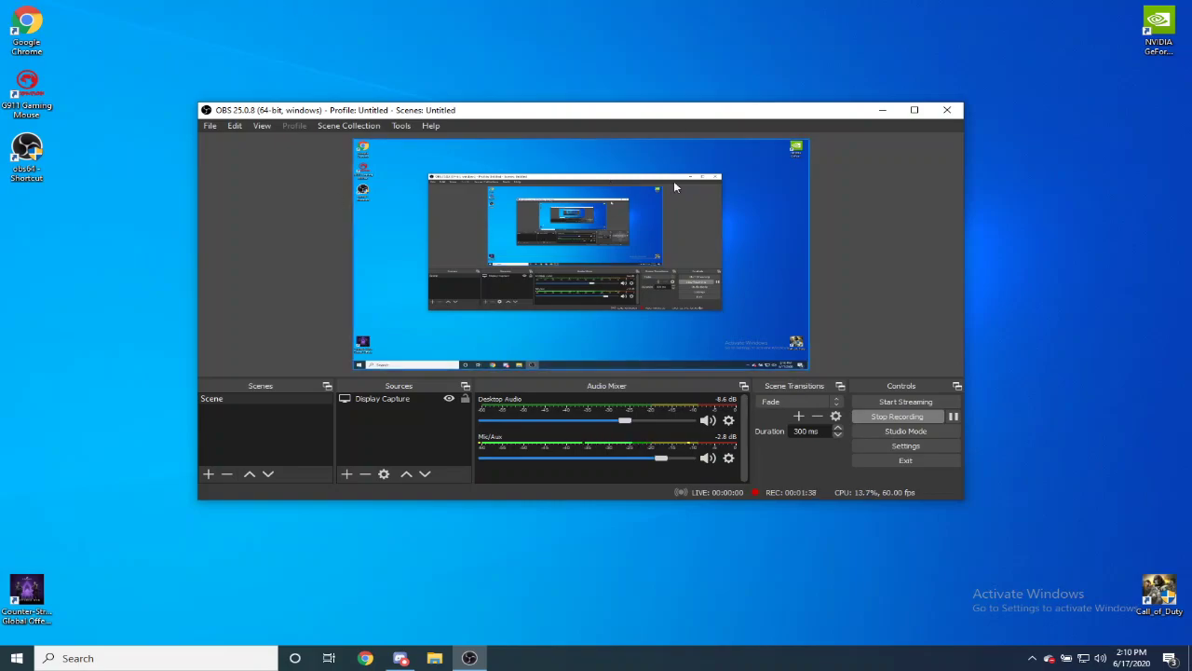
Return to the desktop and open the System display page in Windows Settings, maximized.
key(super+d)
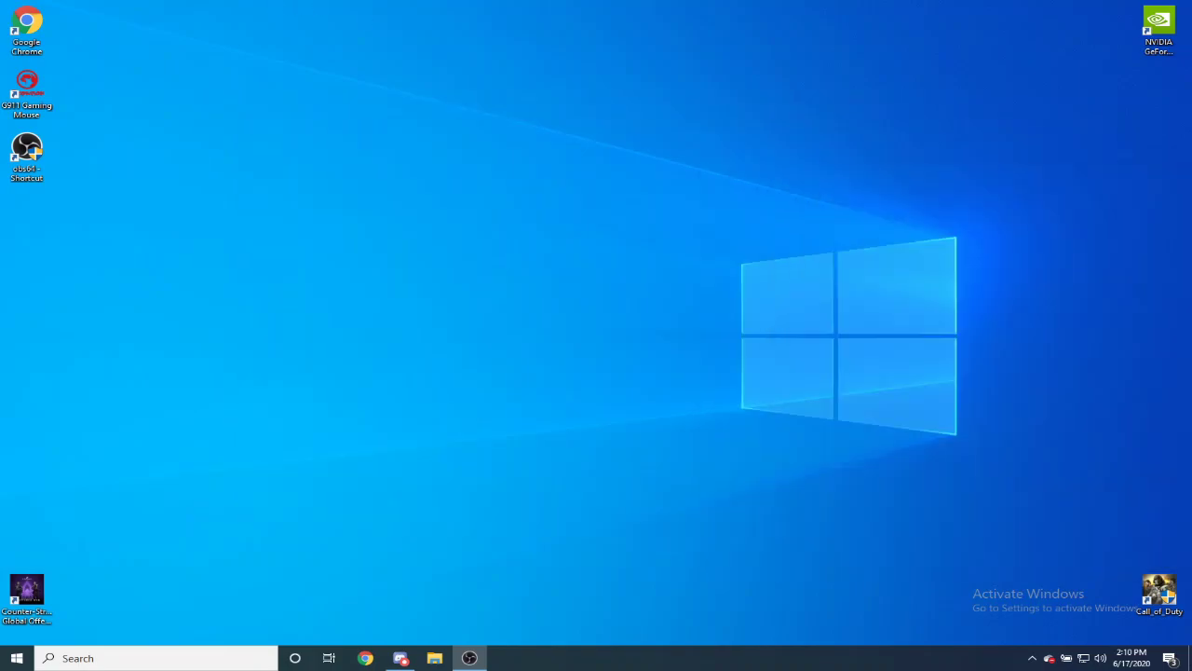
drag(721, 162, 549, 287)
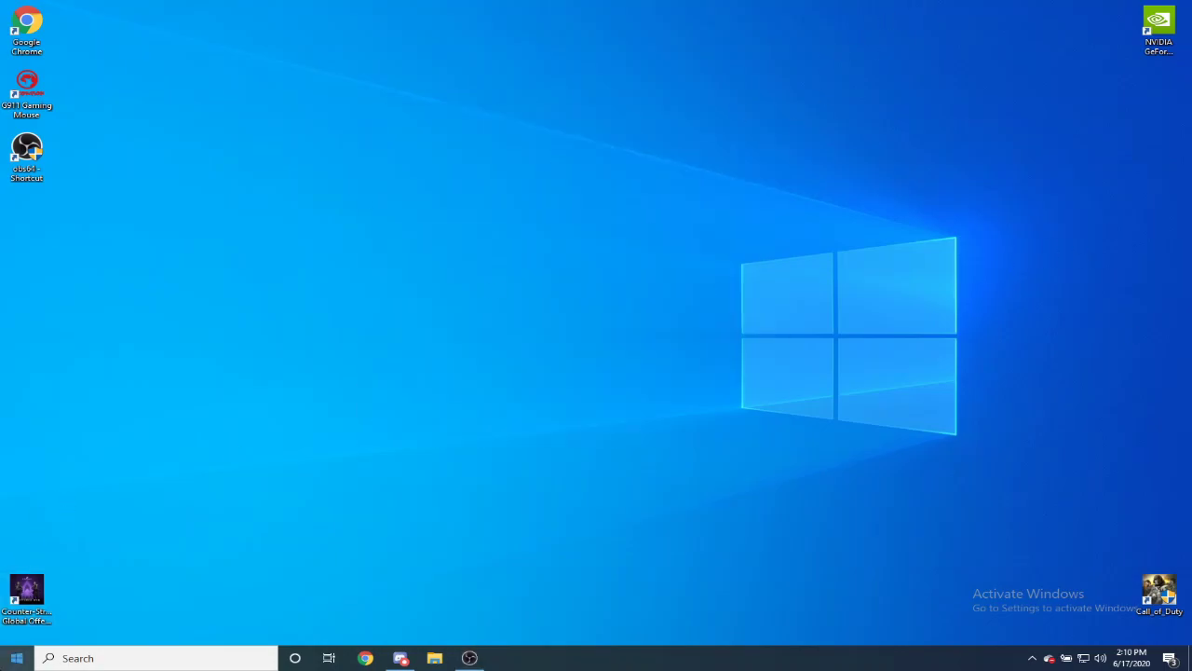
click(16, 657)
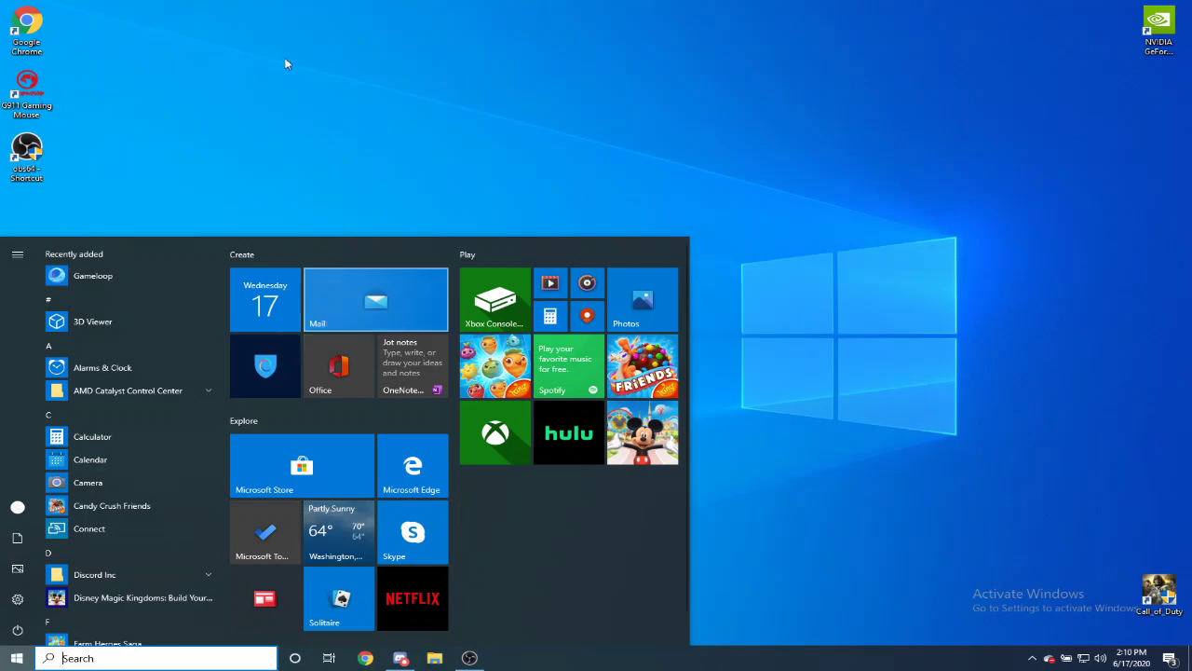
click(18, 601)
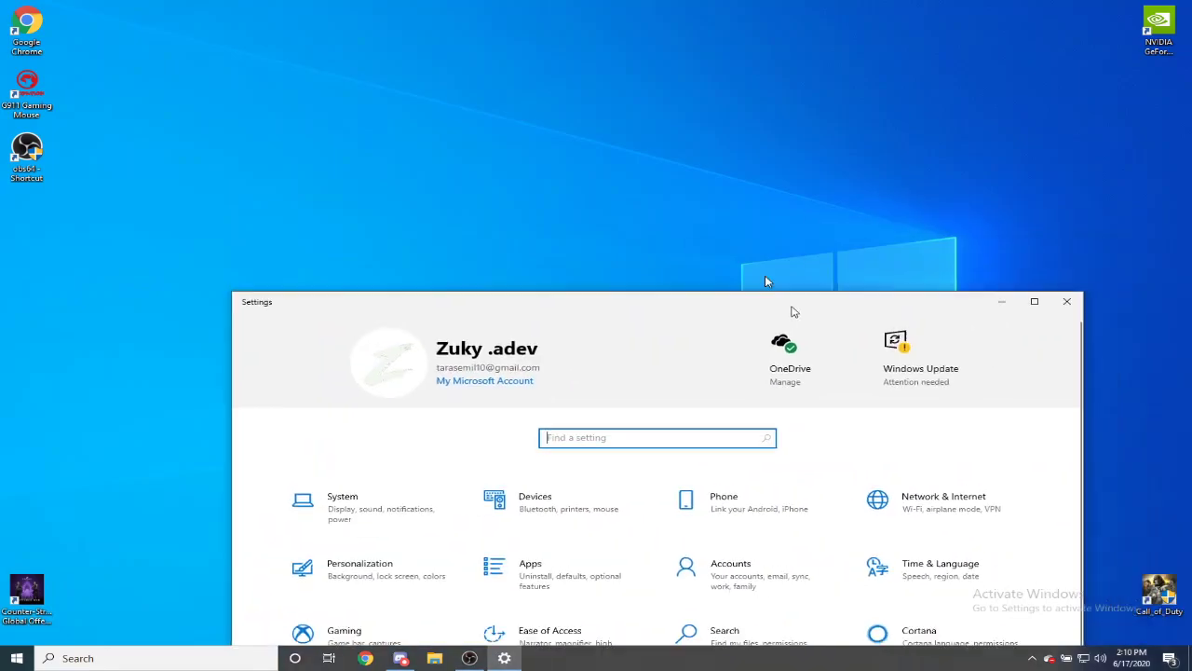
drag(785, 300, 689, 31)
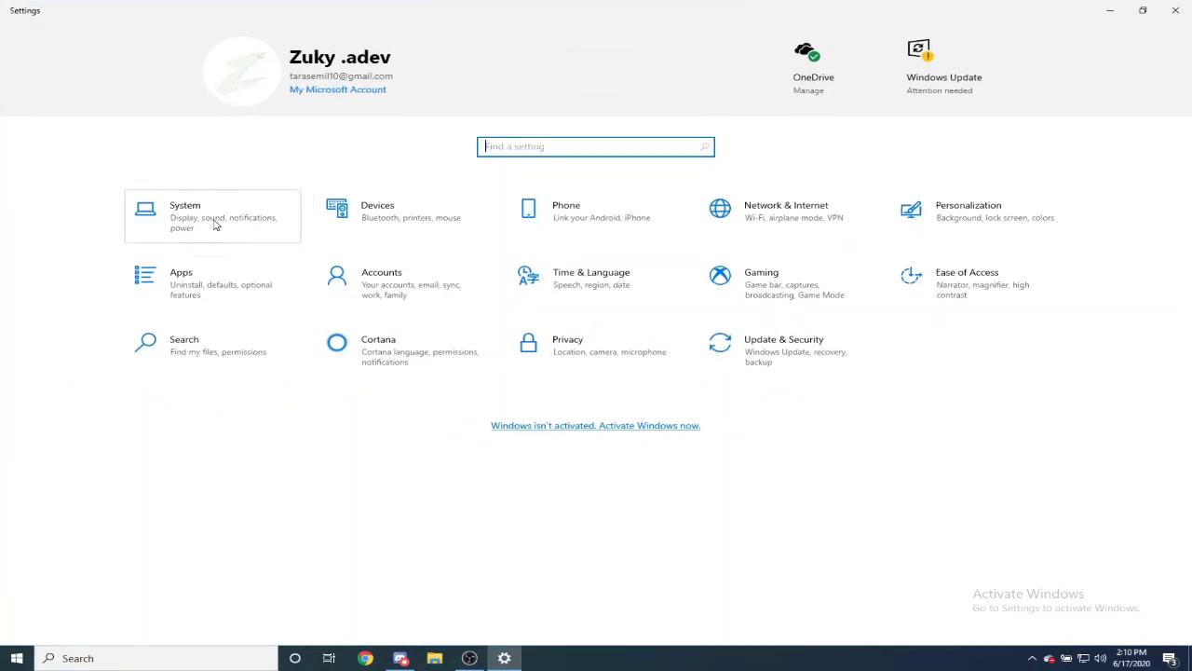
click(214, 224)
Select display 2 in the monitor arrangement and open the Graphics settings page.
click(482, 186)
drag(558, 209, 558, 206)
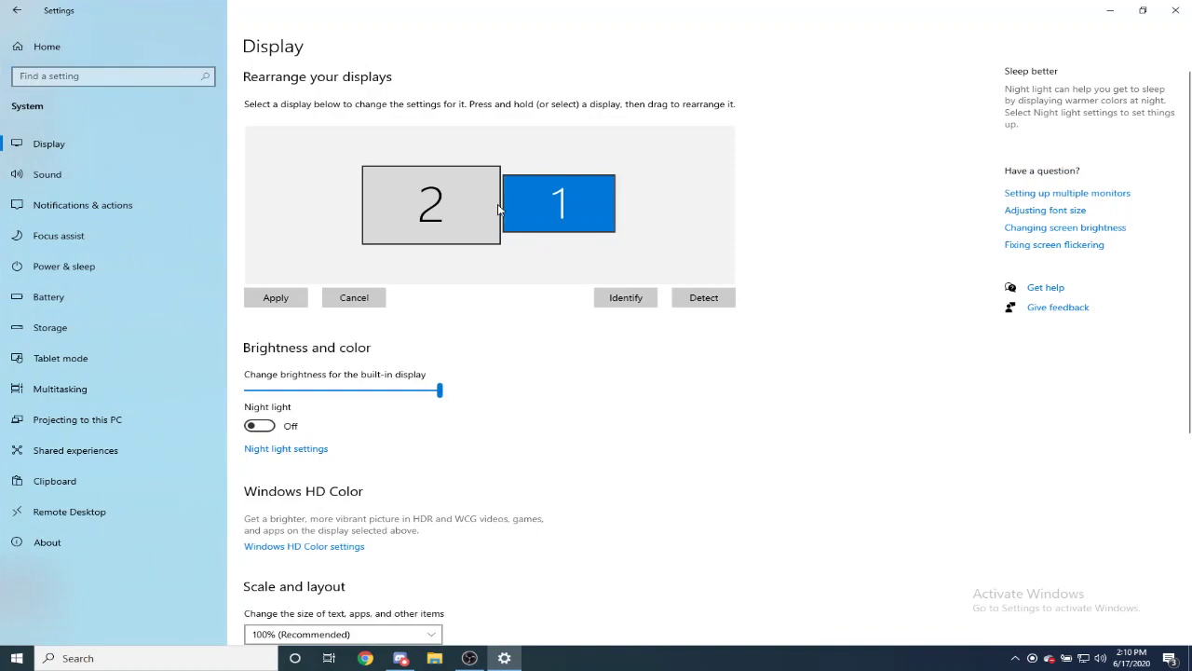
click(447, 205)
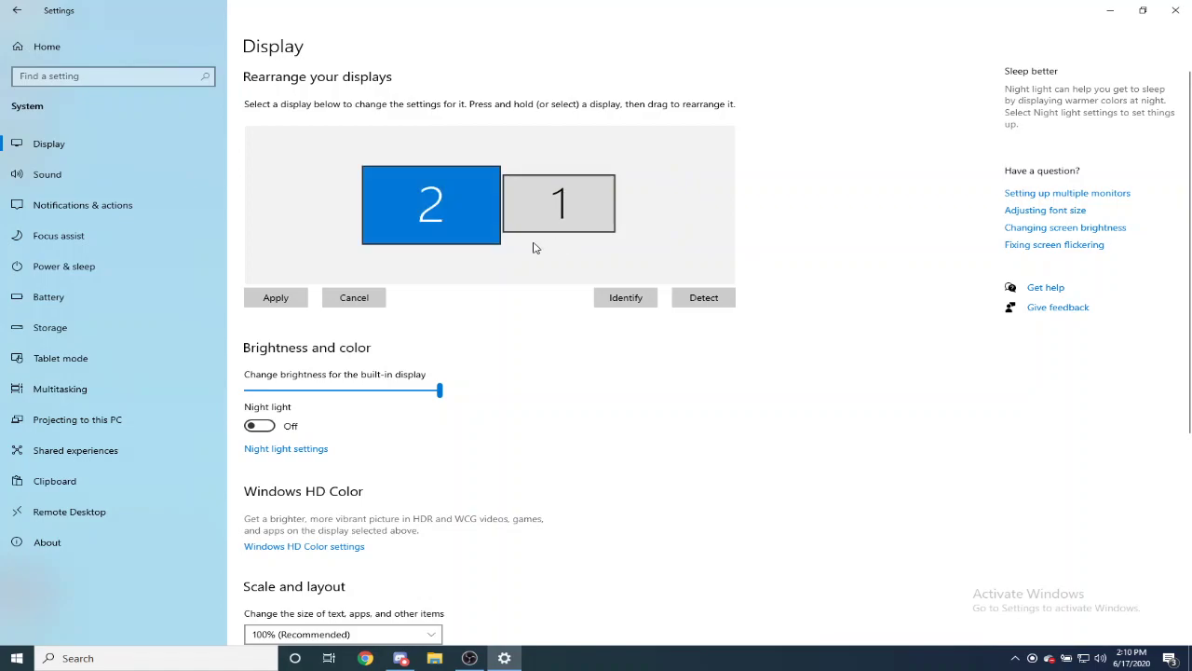
scroll(544, 247, down, 5)
scroll(540, 249, up, 5)
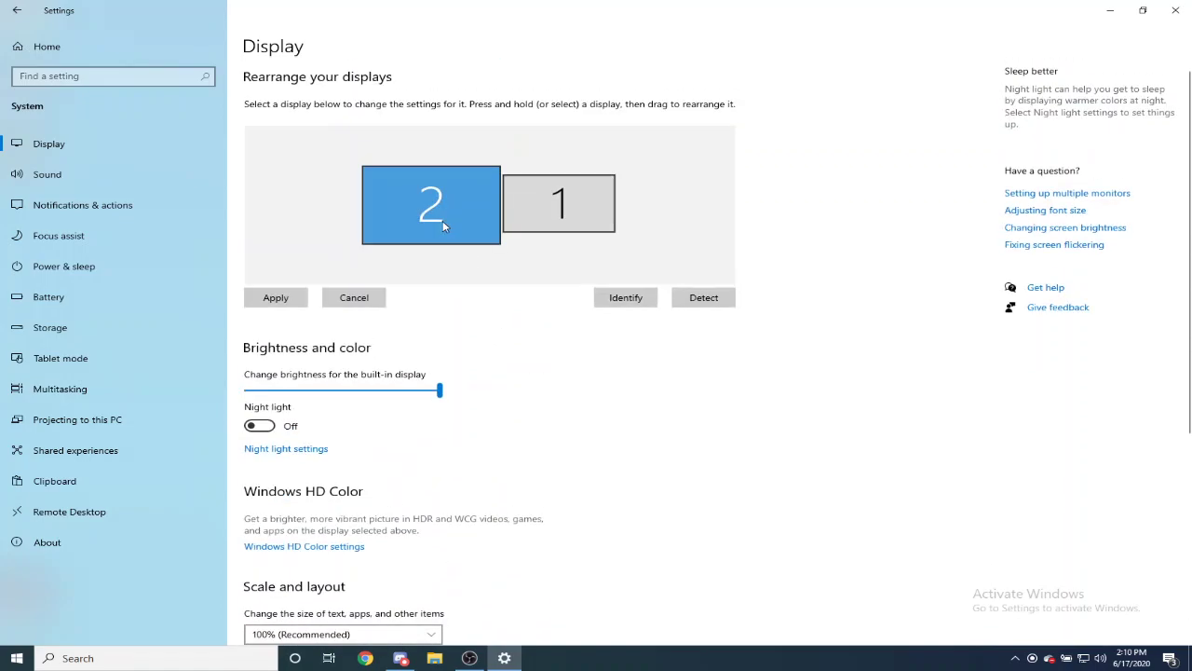
scroll(431, 214, down, 5)
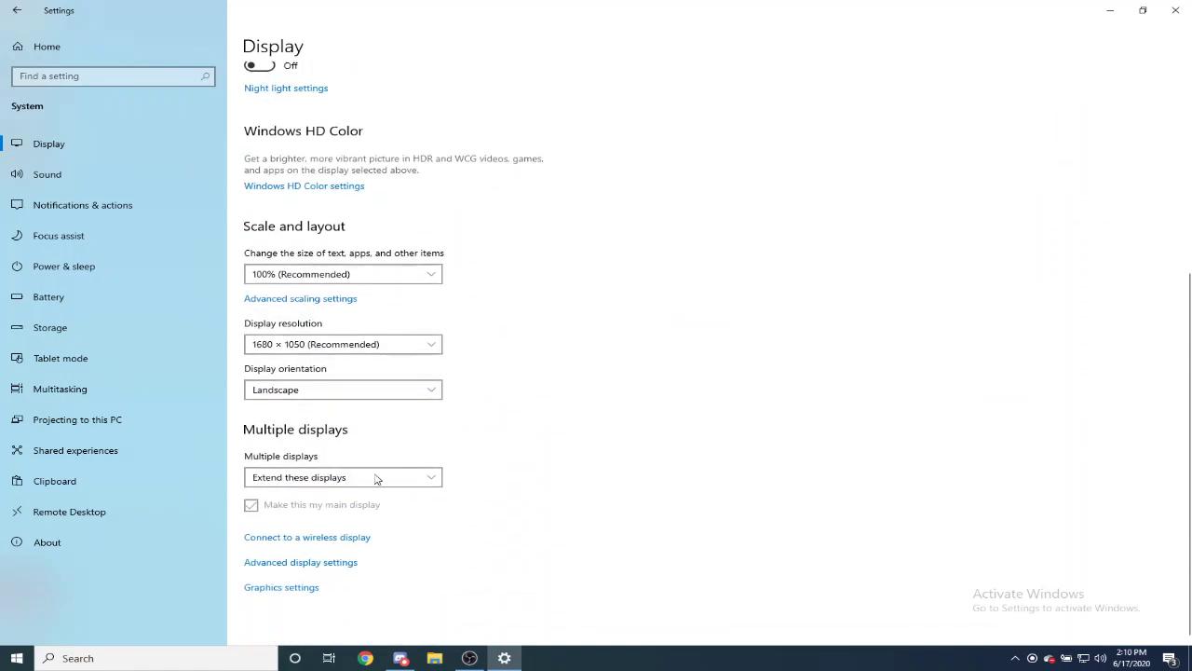
click(282, 589)
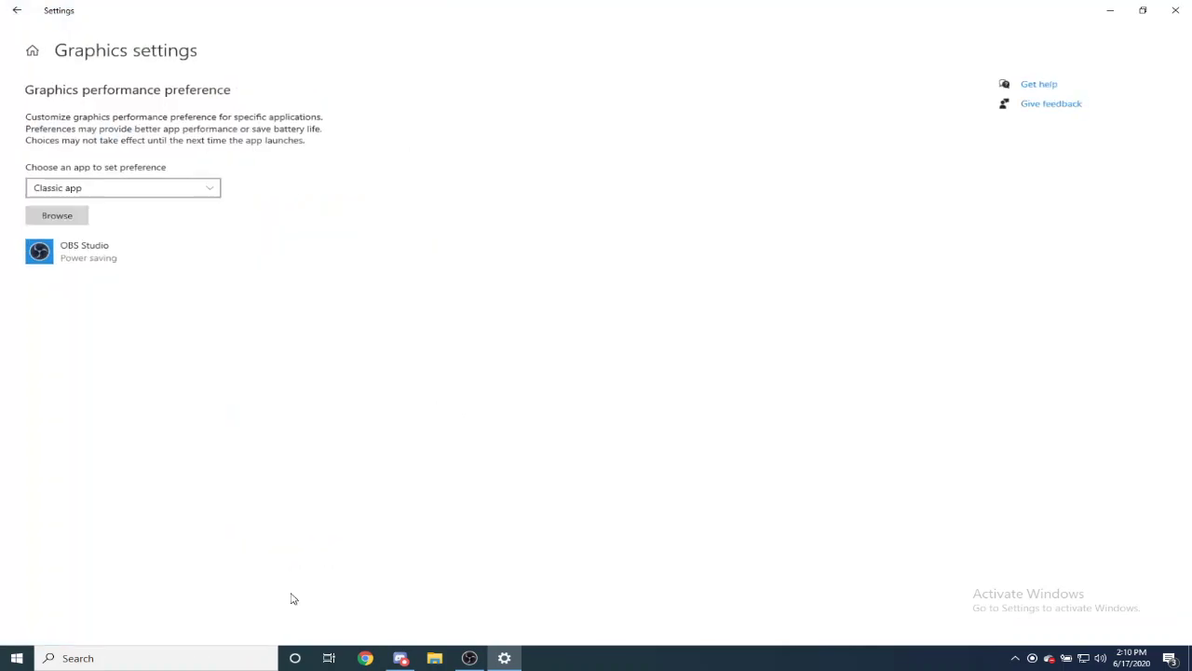
Browse for a classic app to set a graphics preference, enlarging the file dialog and showing its contents as tiles.
click(64, 189)
click(84, 186)
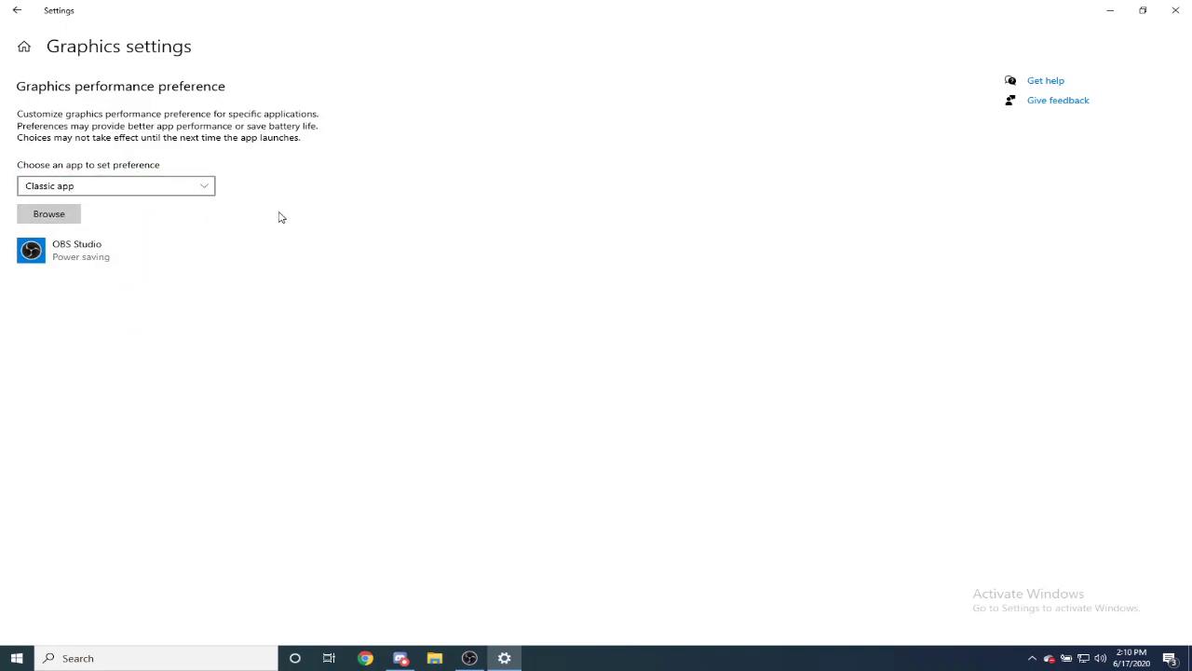
click(54, 215)
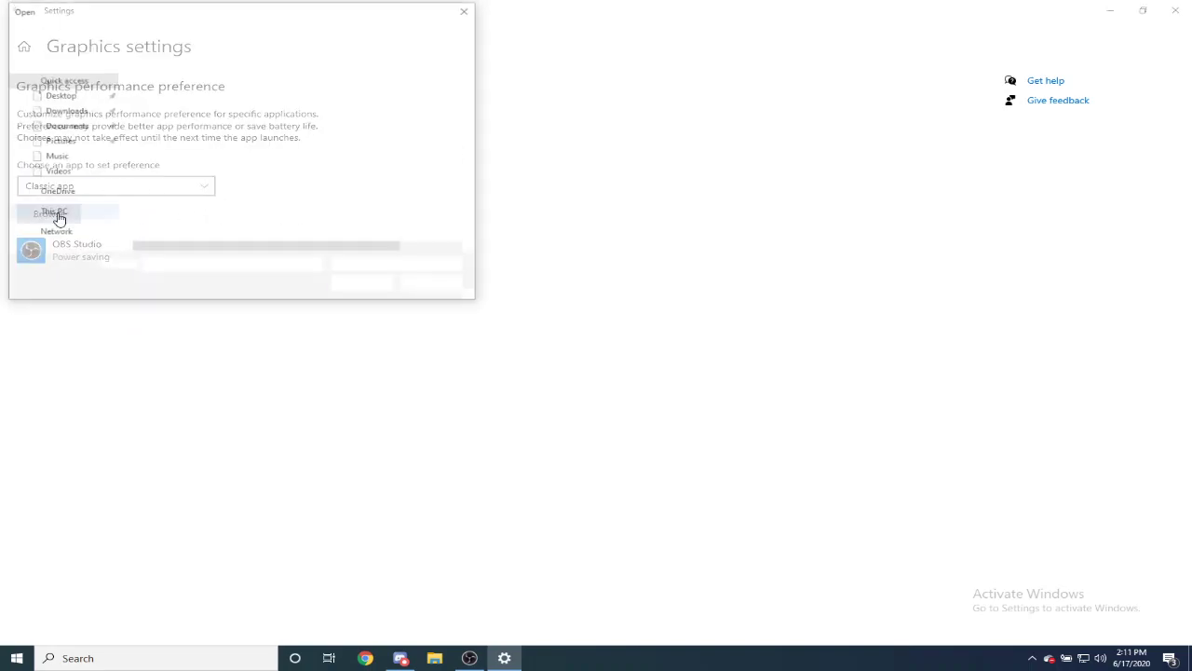
drag(214, 13, 471, 113)
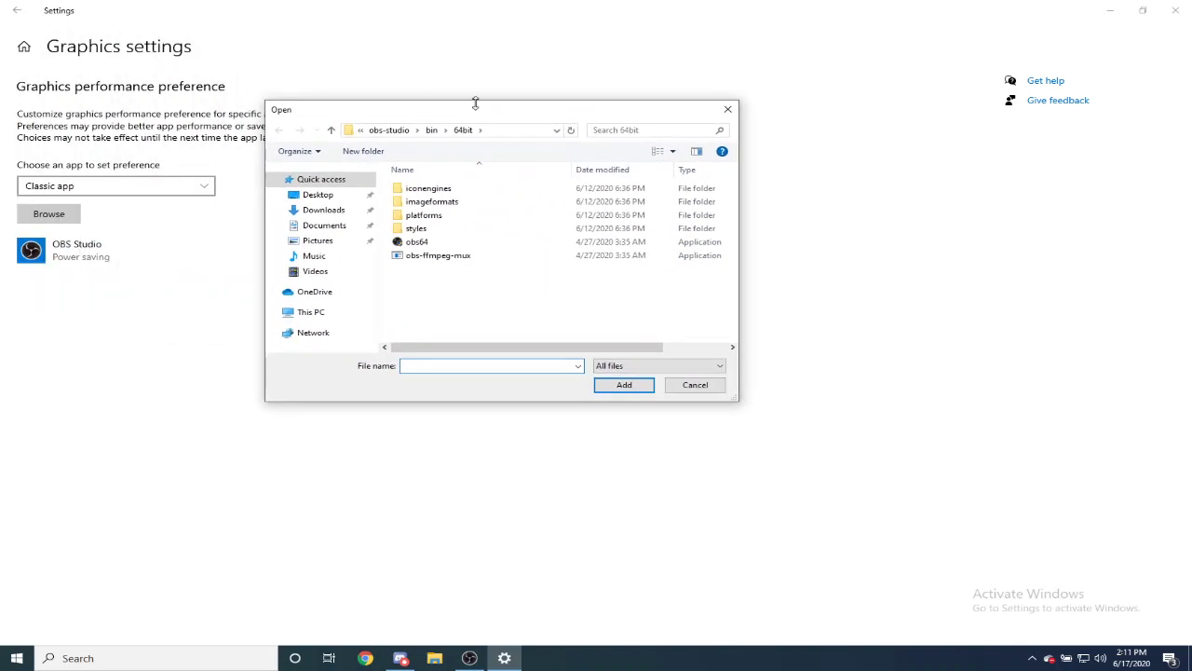
drag(739, 240, 1009, 233)
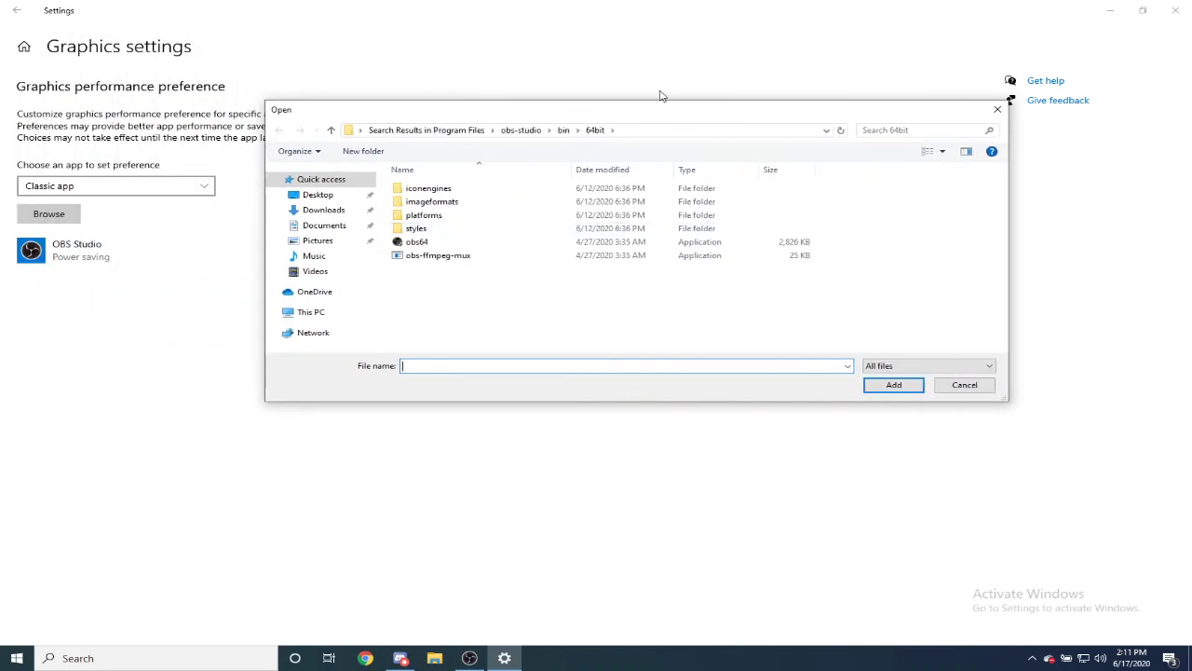
drag(659, 101, 661, 27)
drag(757, 38, 631, 96)
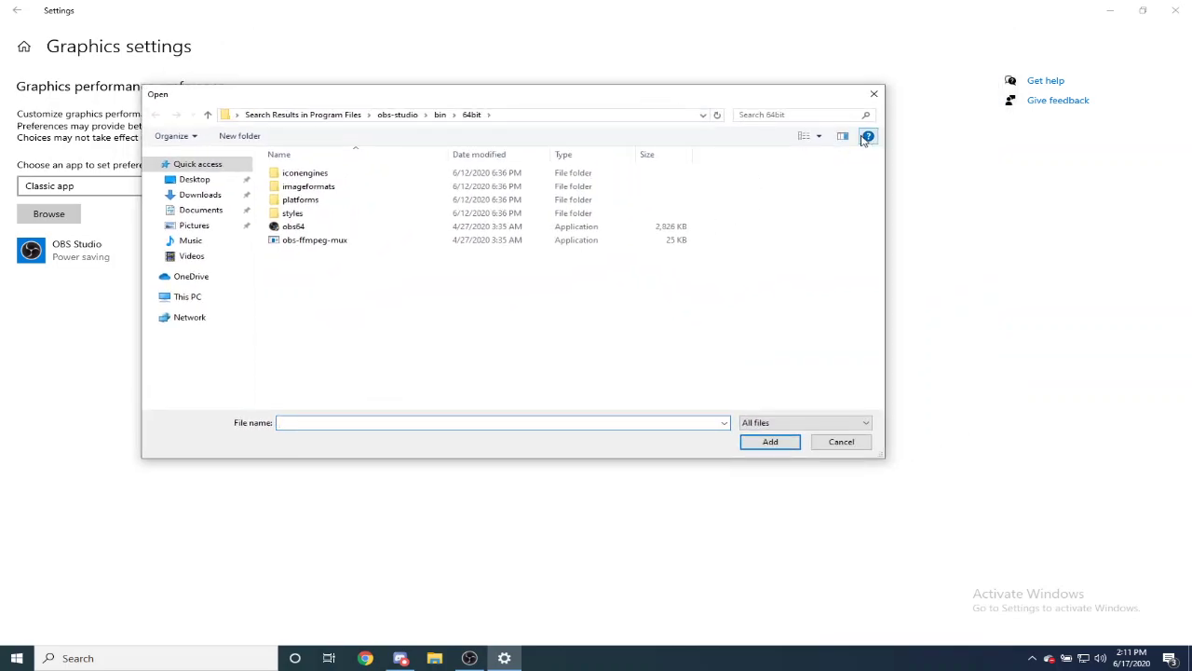
click(819, 138)
click(855, 152)
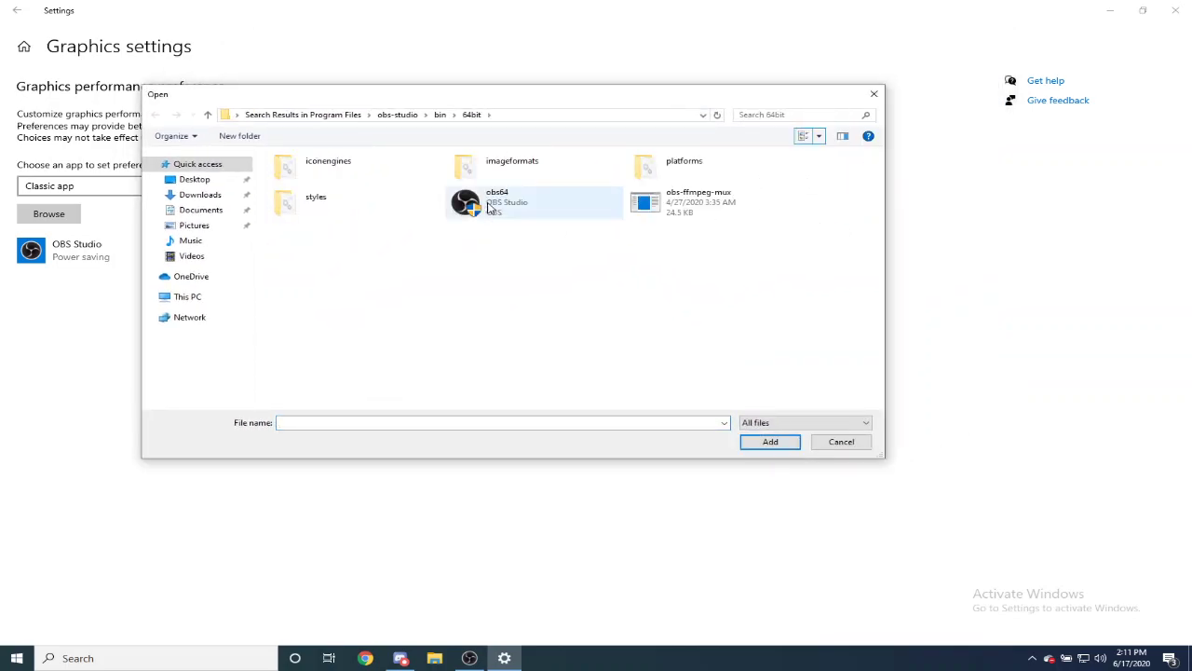
Find obs-studio in Program Files on drive C by searching for studio, select obs64 in bin\64bit, and cancel adding it.
click(199, 296)
double_click(354, 317)
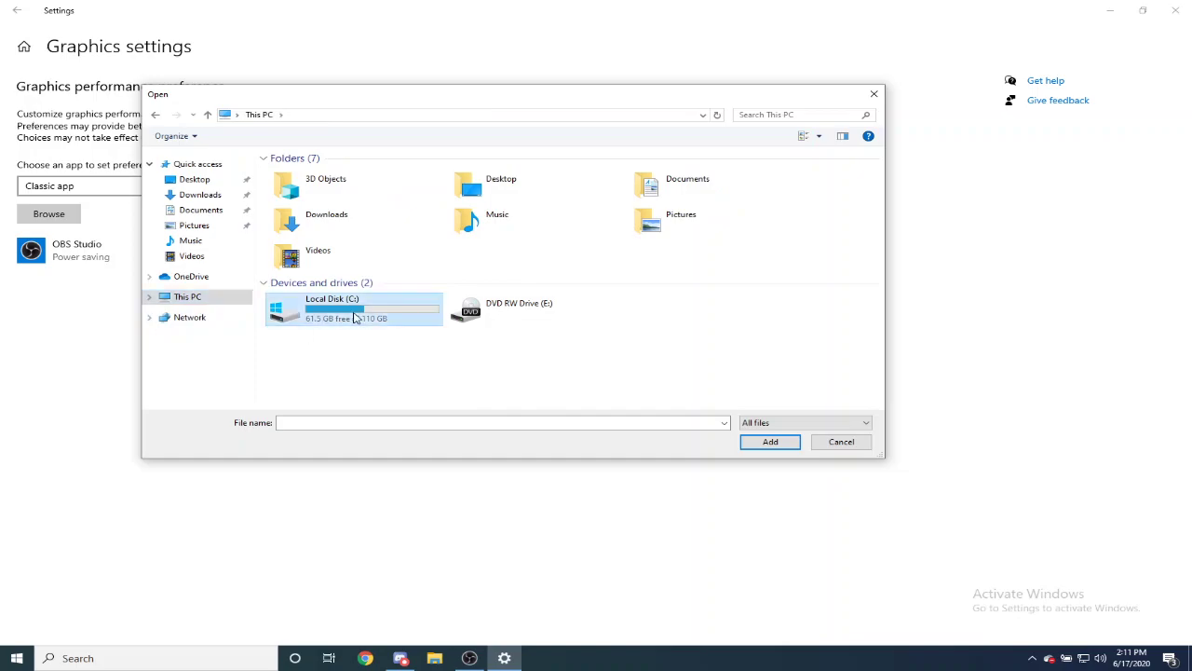
double_click(338, 214)
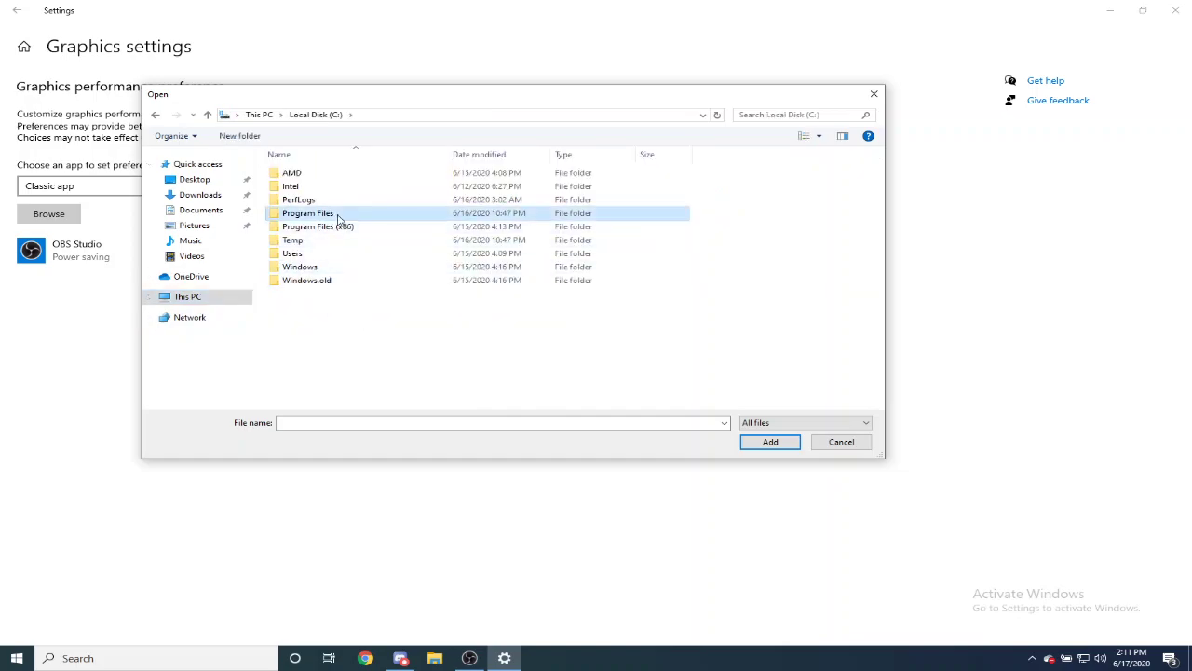
click(809, 111)
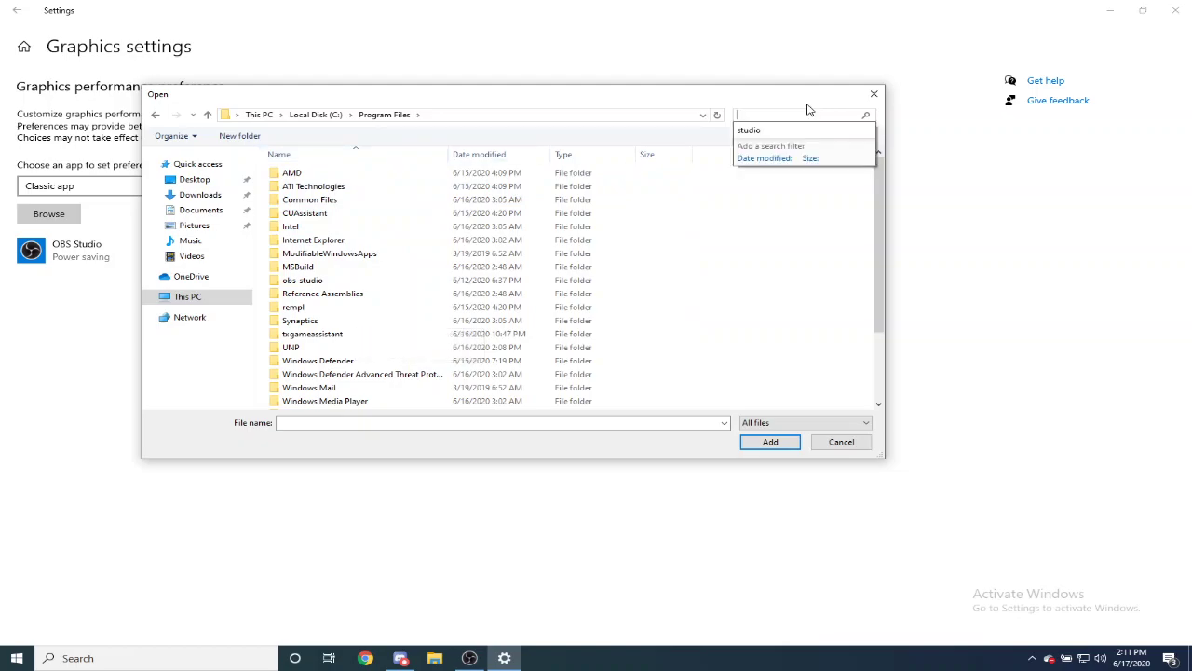
click(752, 130)
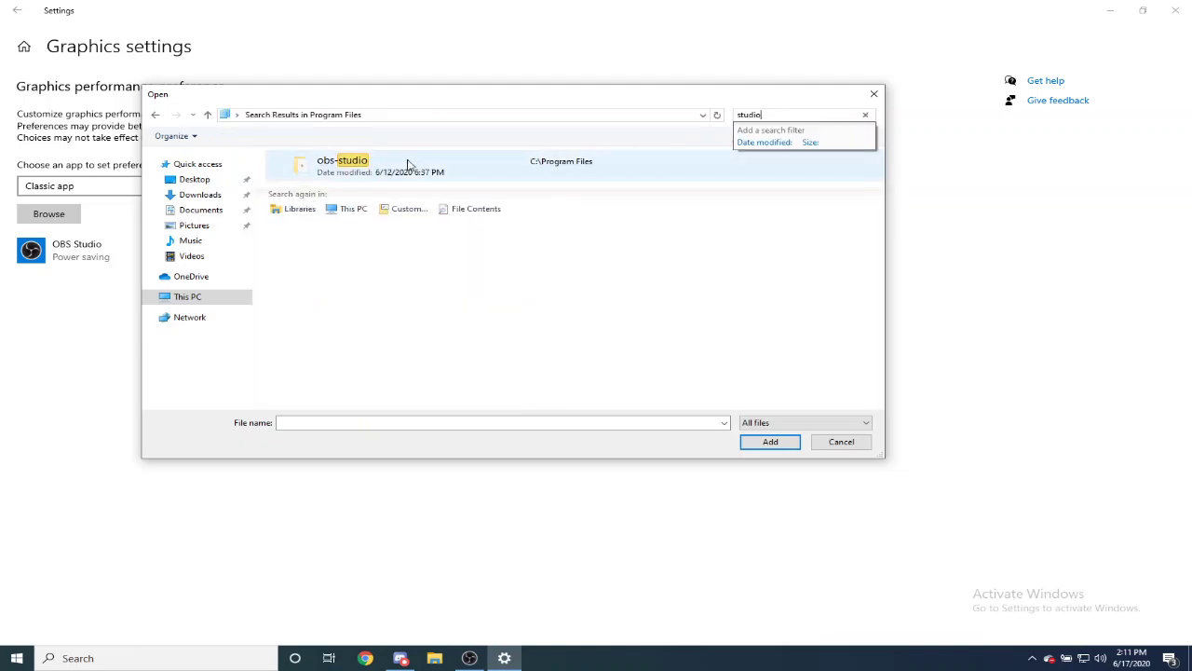
double_click(416, 166)
double_click(321, 177)
double_click(321, 177)
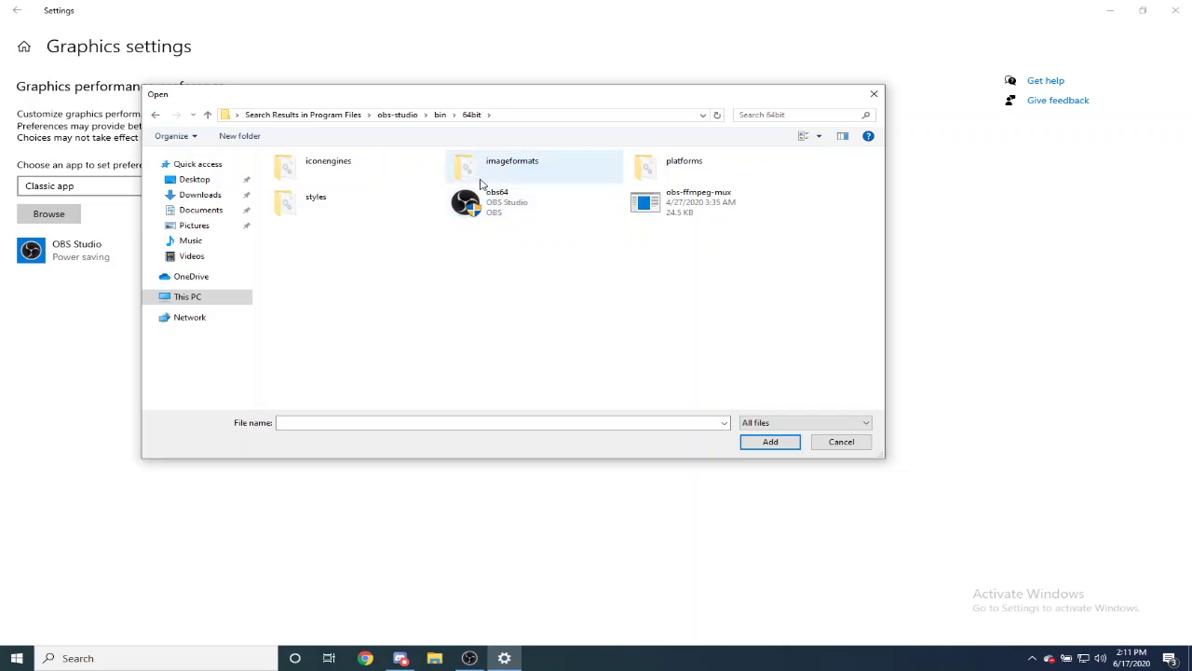
click(521, 219)
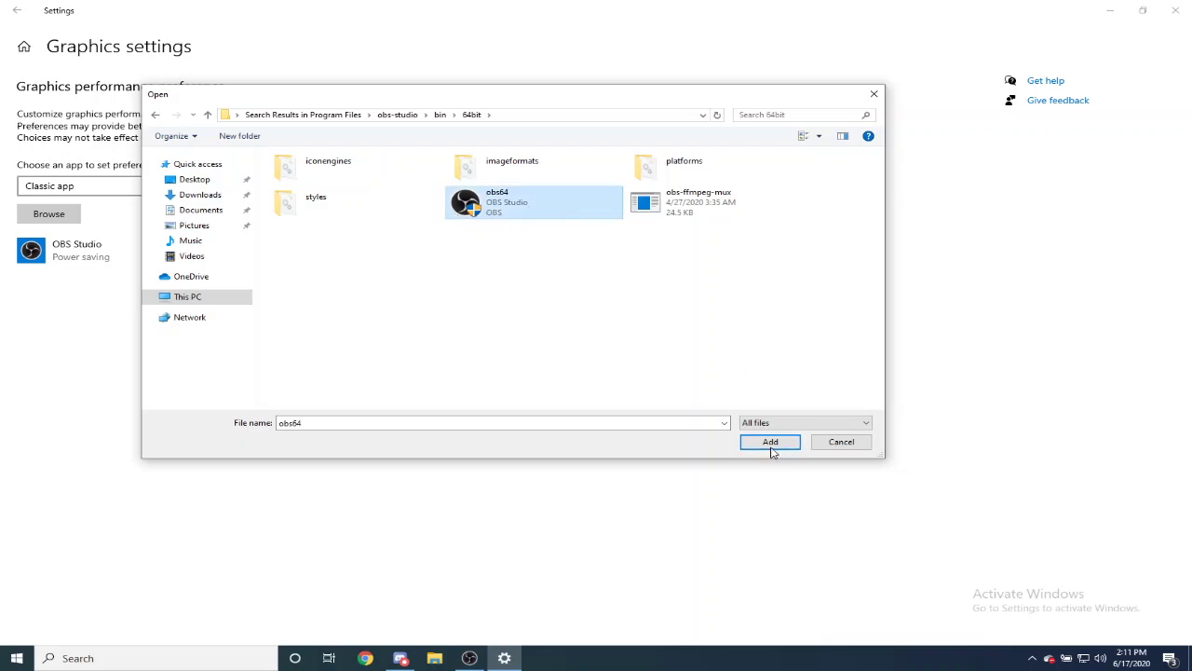
click(849, 445)
Save OBS Studio's graphics preference as System default and close Settings.
click(299, 262)
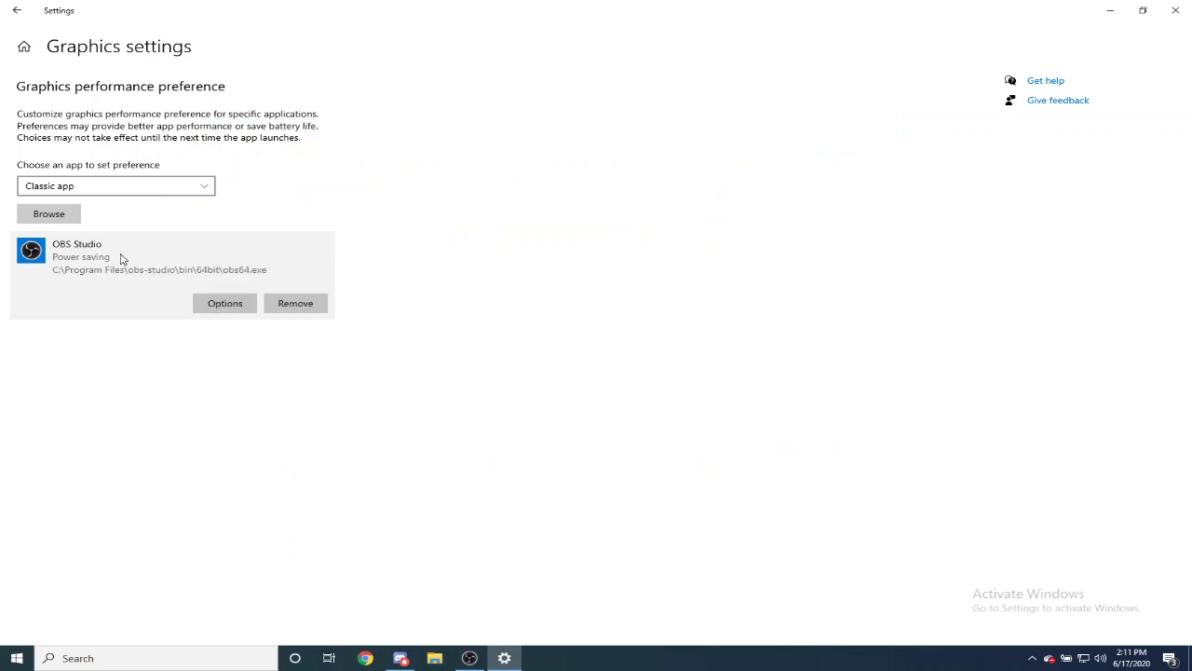
click(230, 309)
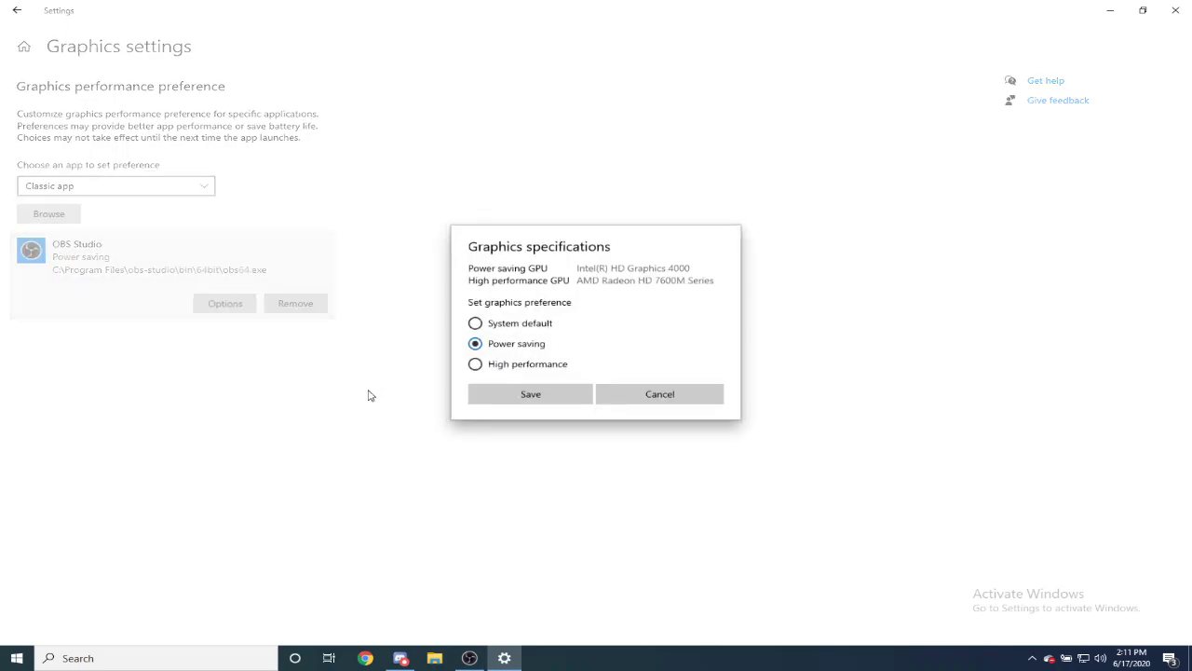
click(549, 398)
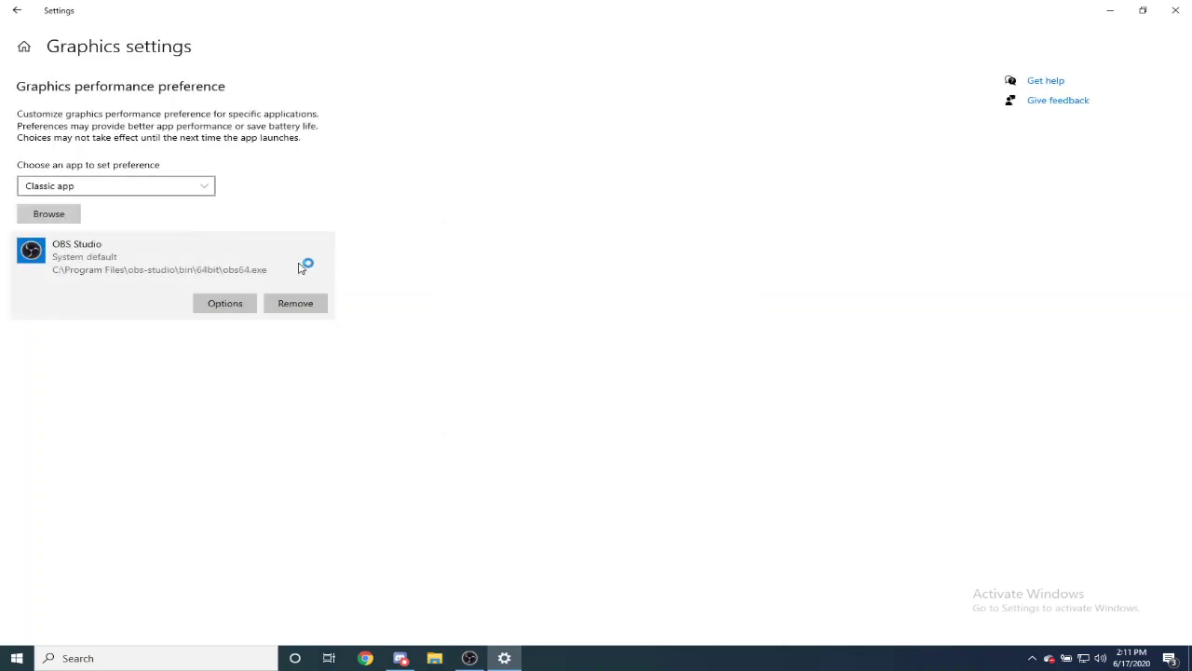
click(1176, 9)
Find OBS Studio (64bit) among the installed programs and open its shortcut's file location.
click(20, 658)
scroll(117, 458, down, 5)
scroll(156, 426, down, 6)
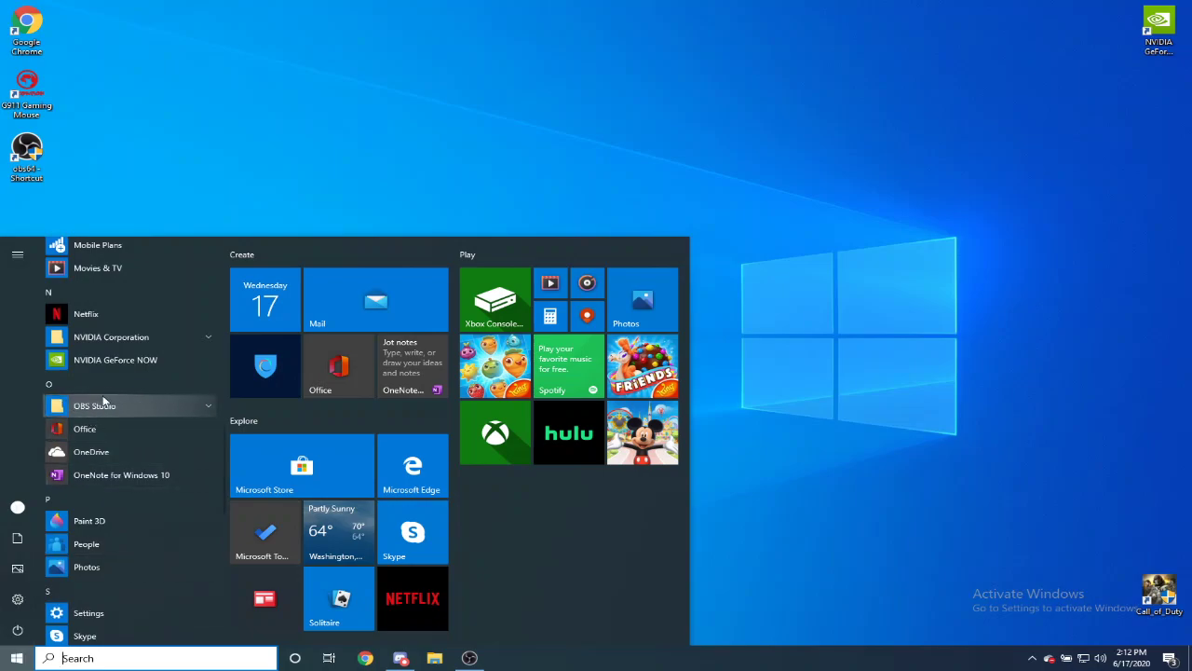
click(207, 406)
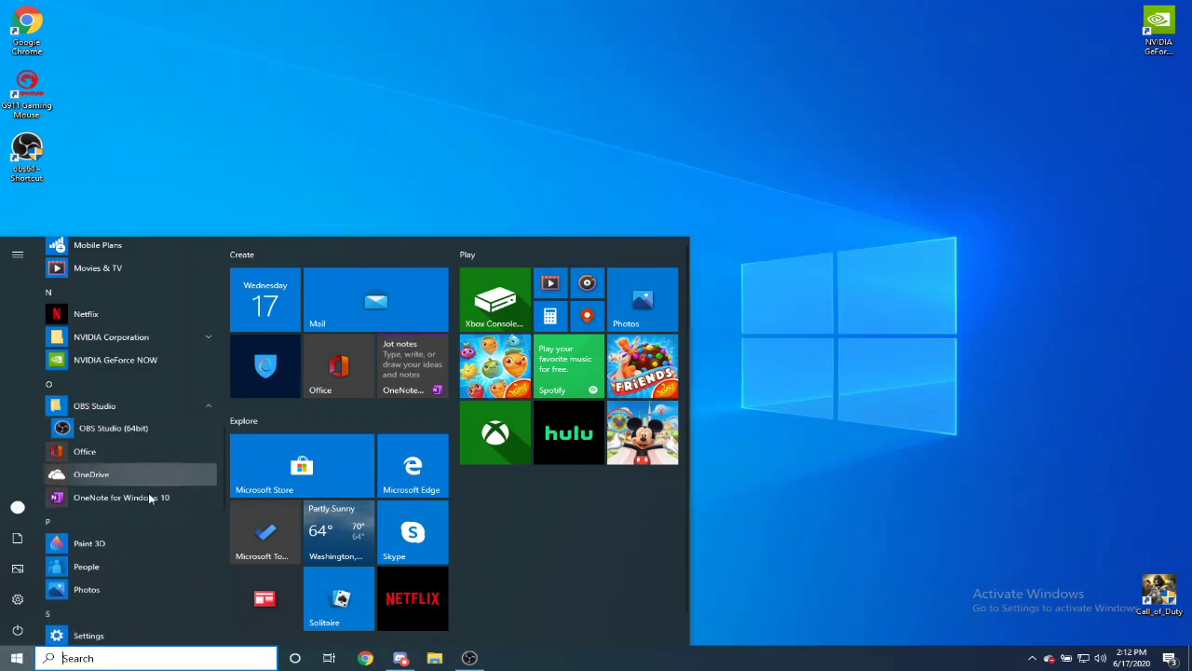
right_click(128, 430)
mouse_move(174, 459)
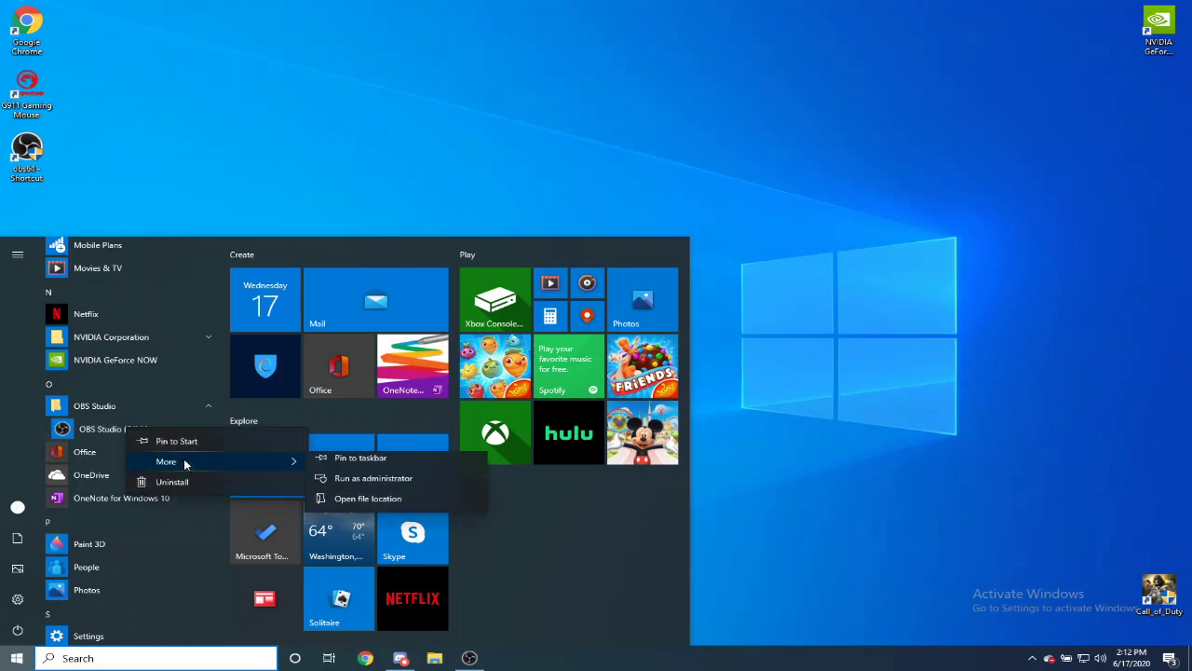
click(392, 510)
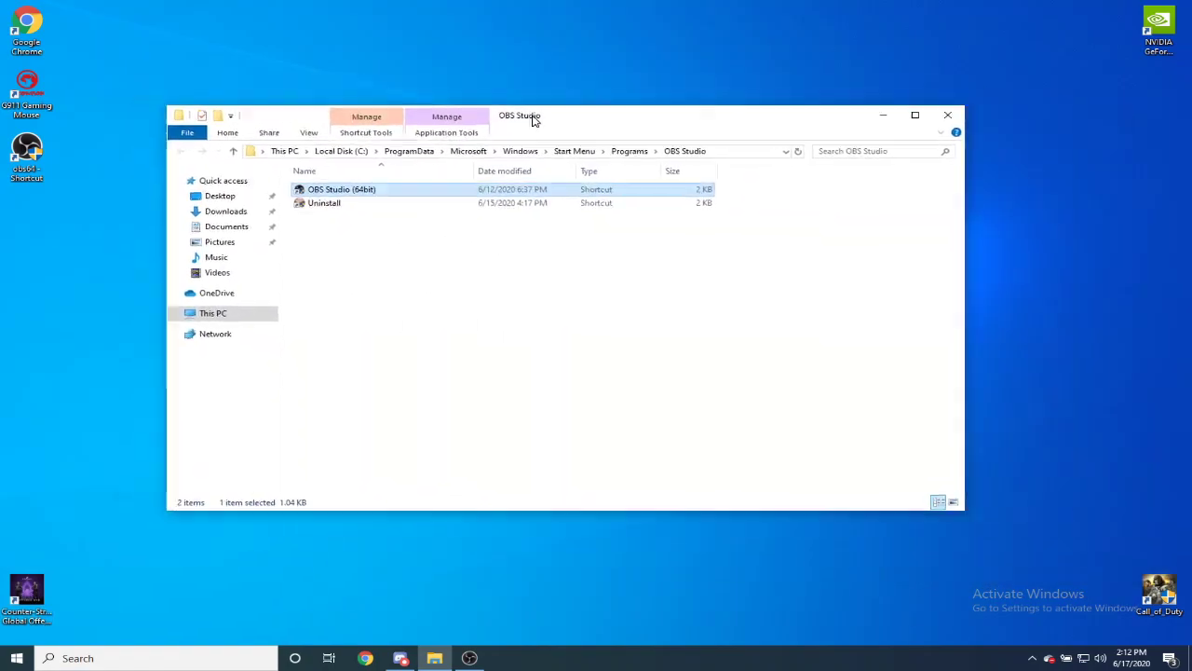
Open the OBS Studio (64bit) shortcut's compatibility properties and view the high DPI and all-users settings without changing them.
right_click(343, 192)
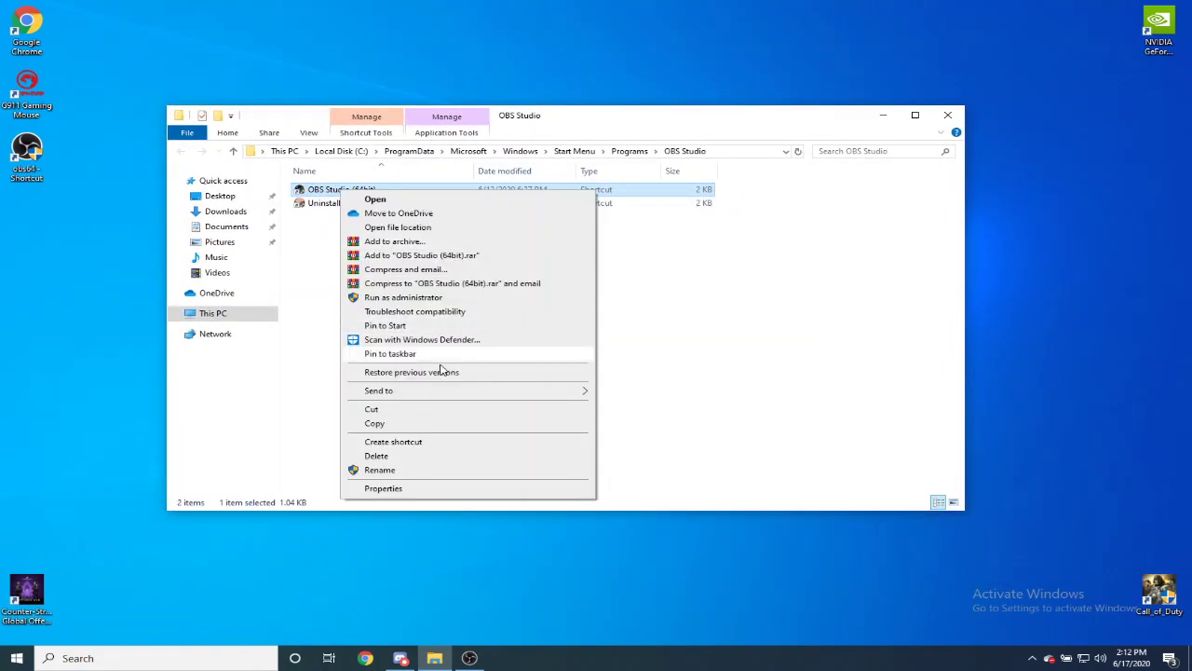
click(410, 490)
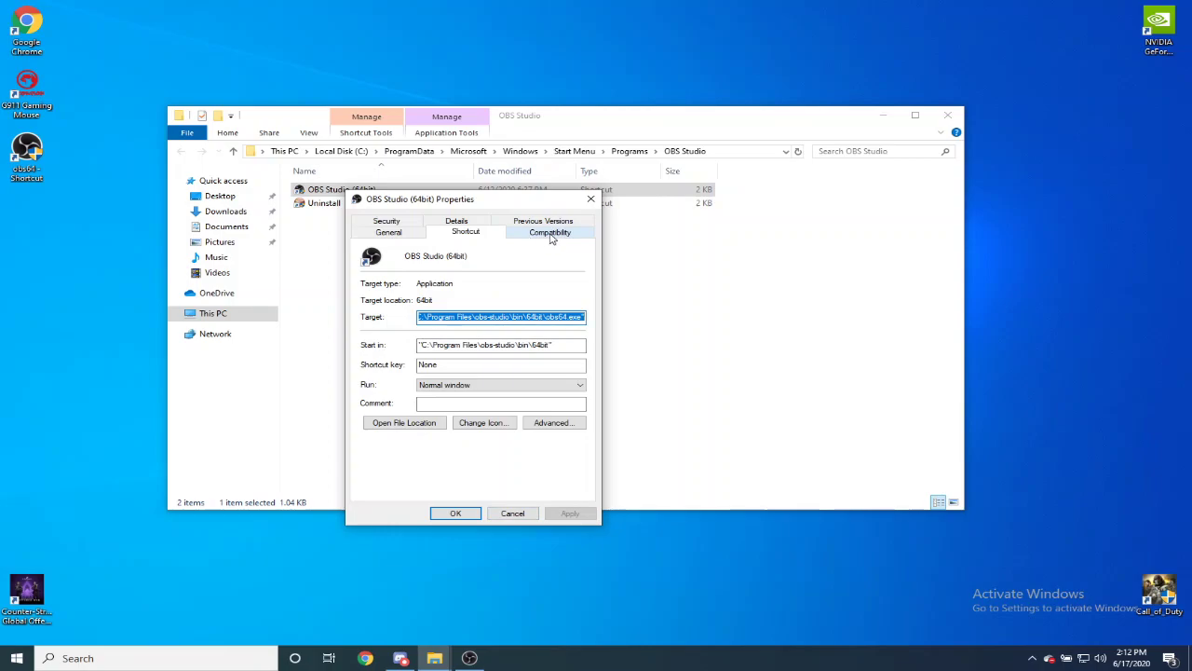
click(551, 234)
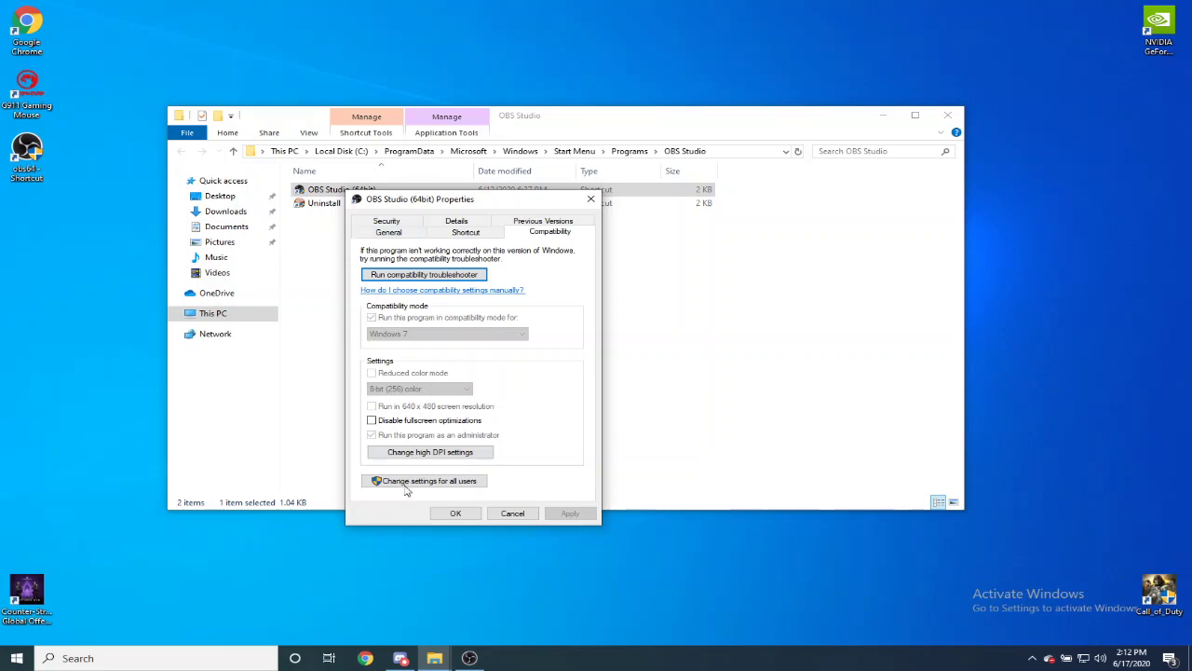
click(433, 453)
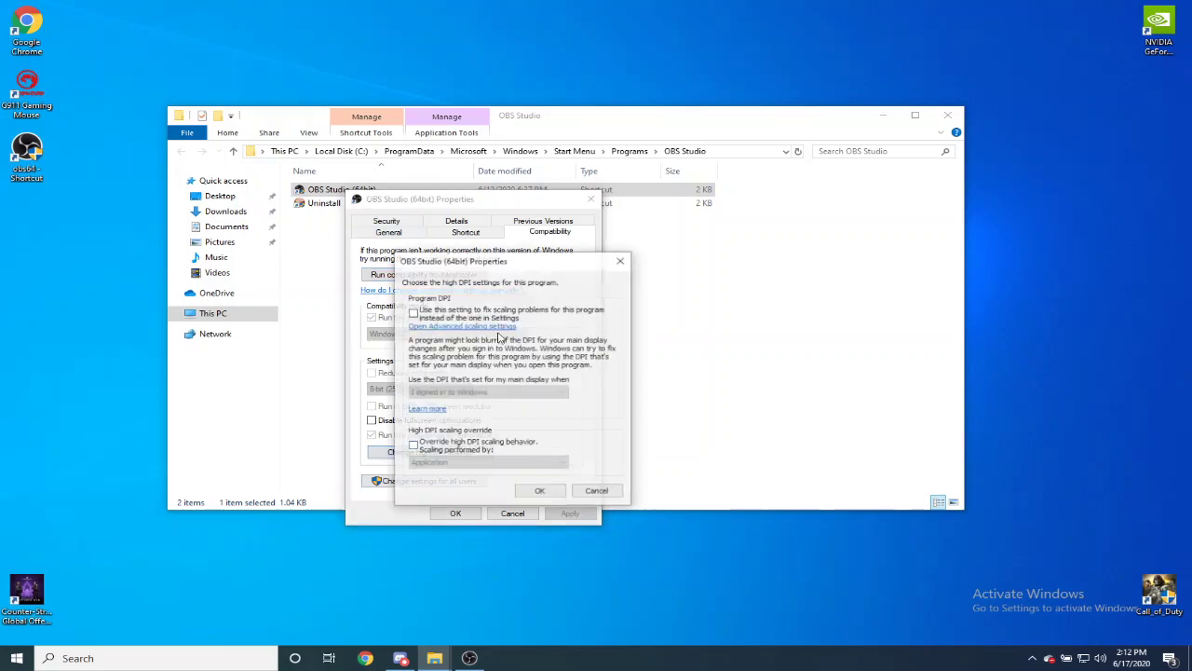
click(597, 491)
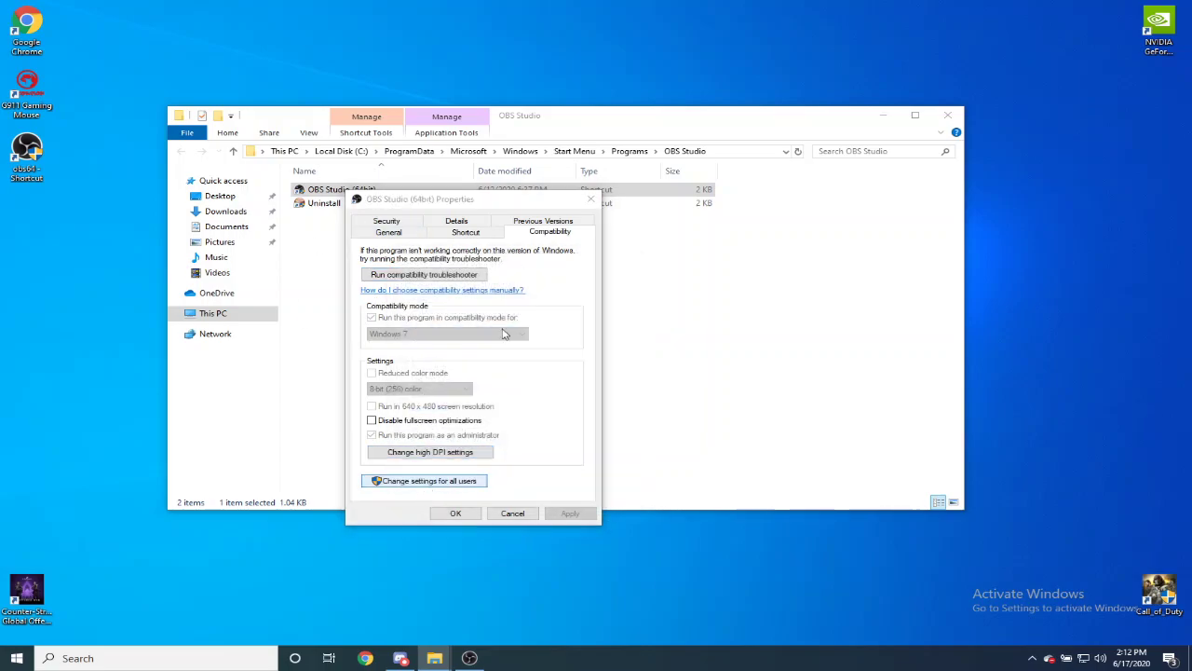
click(533, 513)
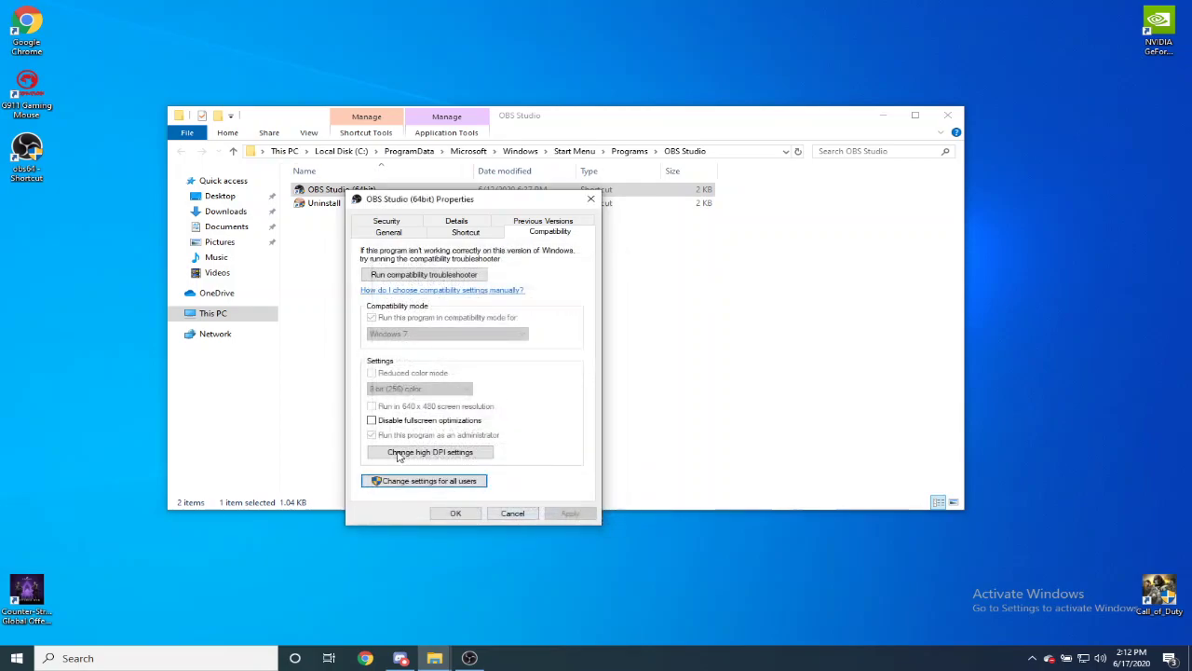
Choose Windows 7 as obs64's compatibility mode for all users, cancel the change, and close the properties and folder windows.
click(425, 481)
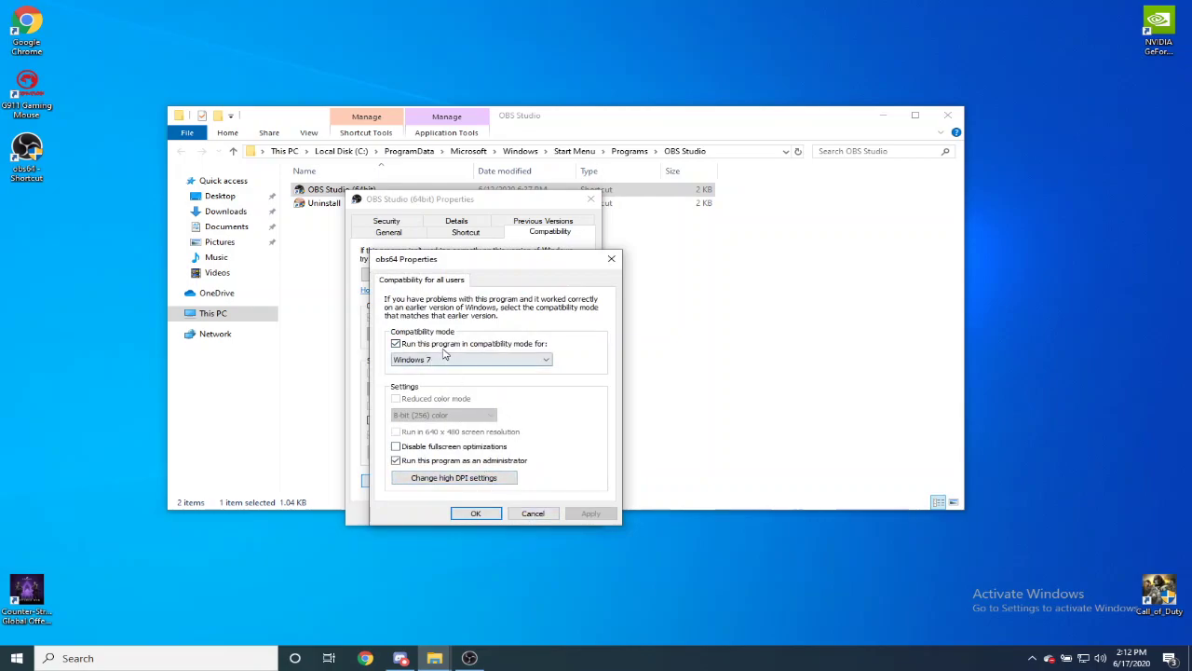
click(543, 359)
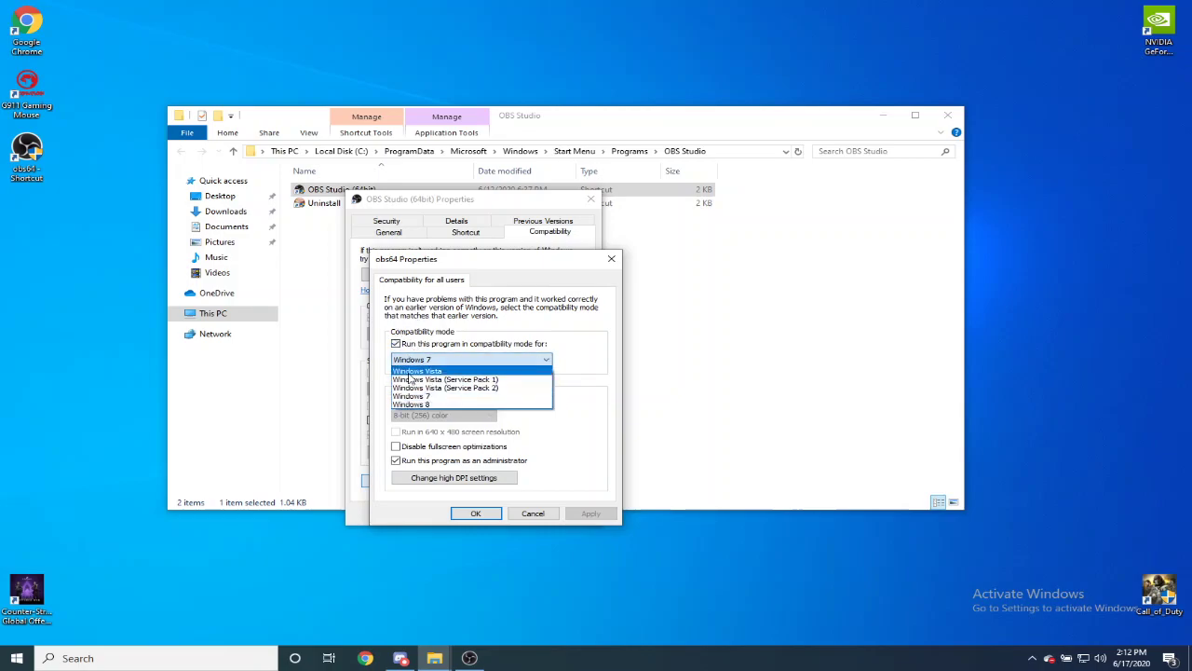
click(456, 397)
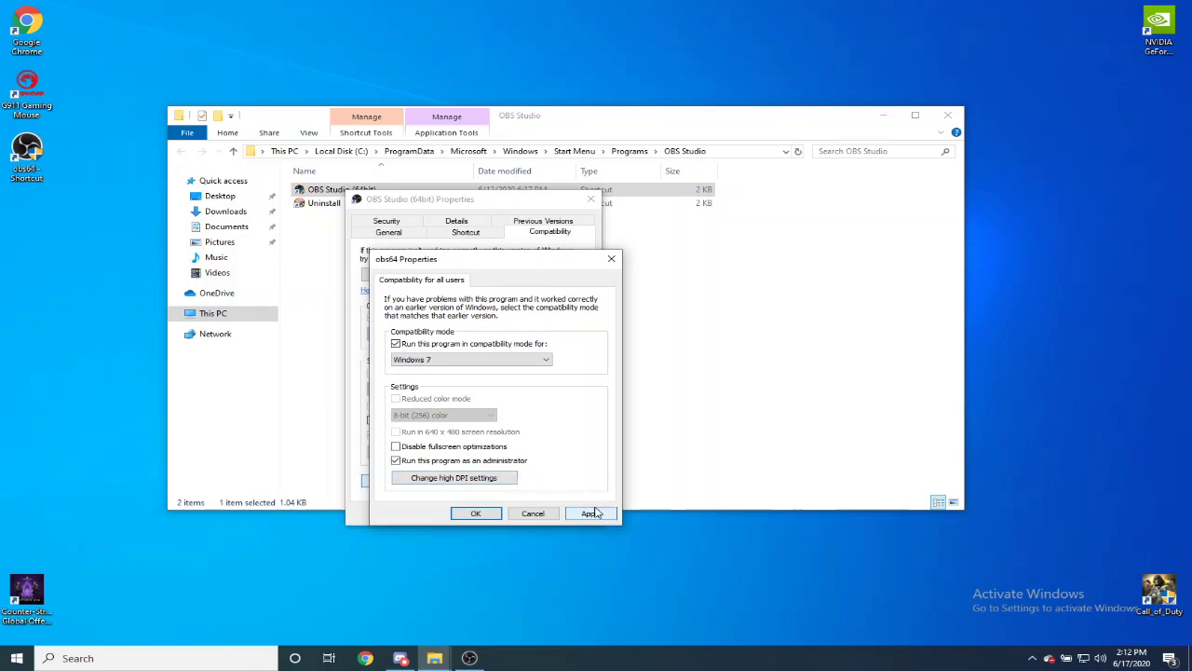
click(533, 514)
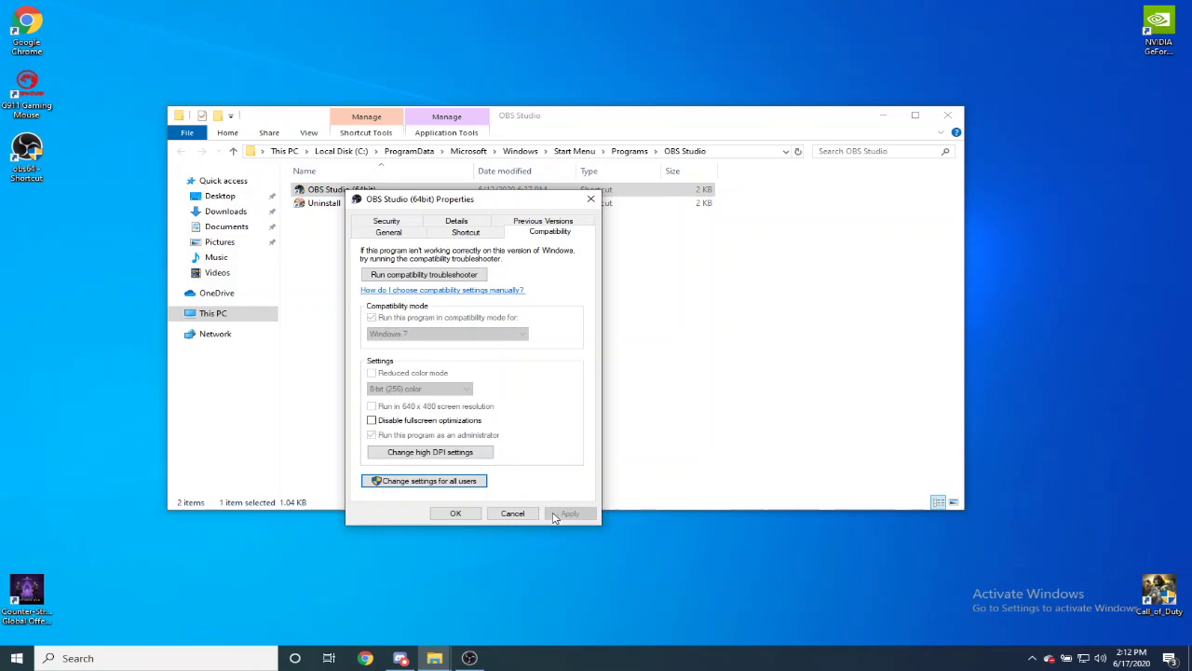
click(590, 198)
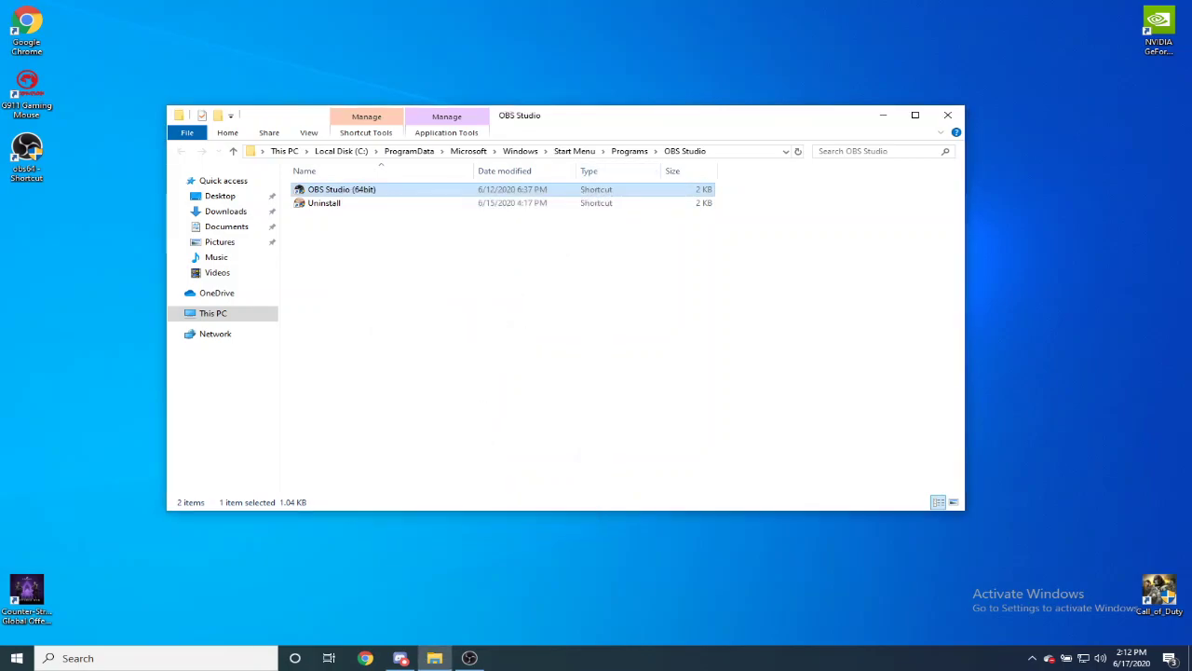
click(947, 114)
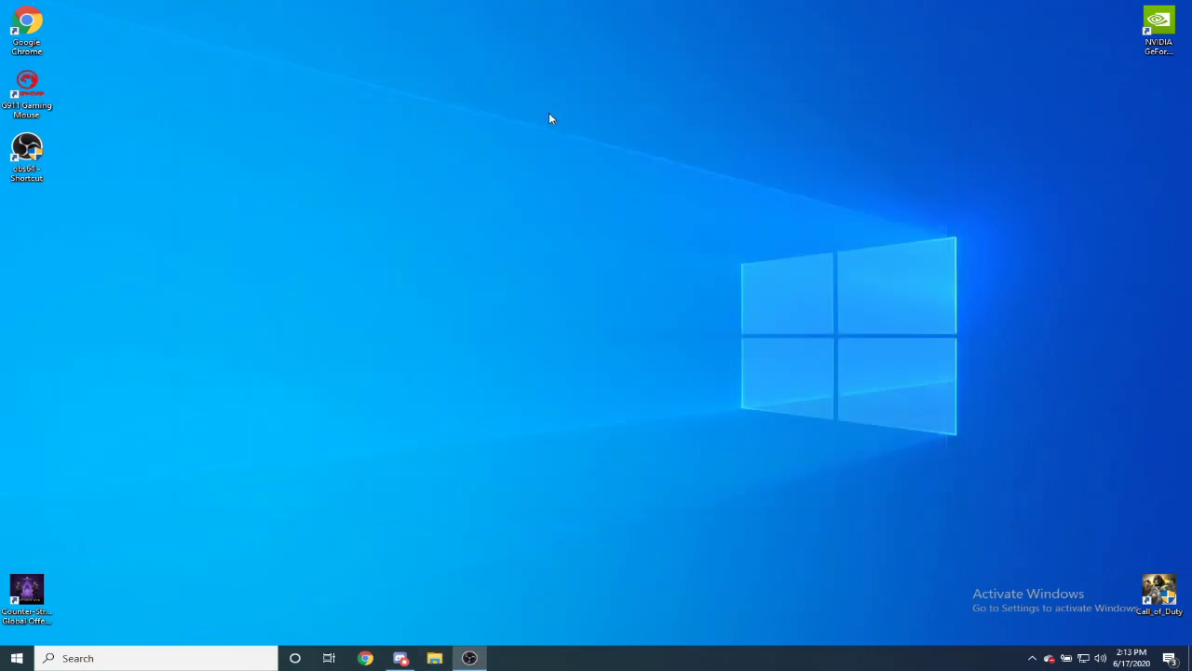
Refresh the desktop and launch OBS Studio from the obs64 desktop shortcut.
right_click(255, 247)
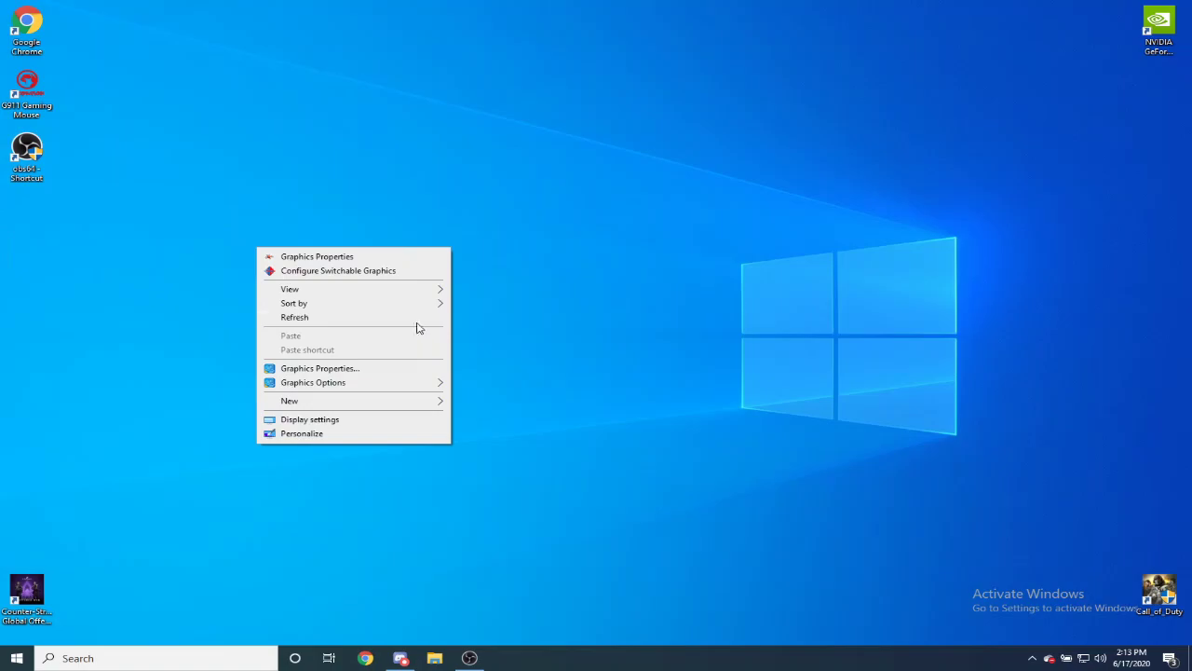
click(325, 318)
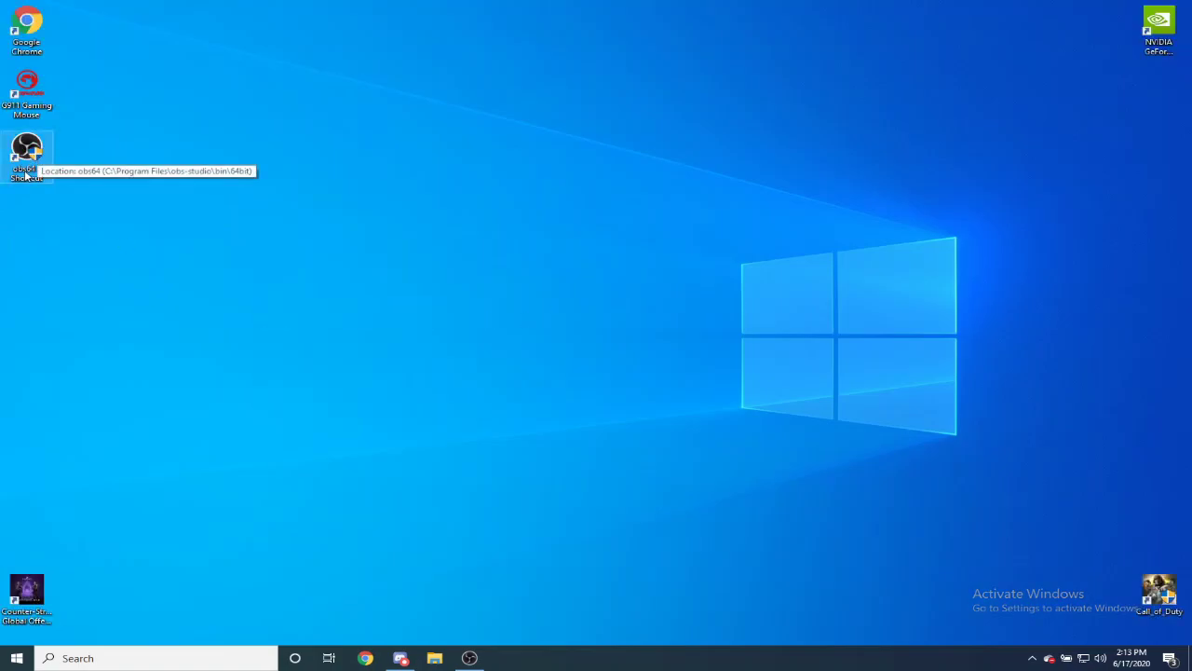
double_click(26, 173)
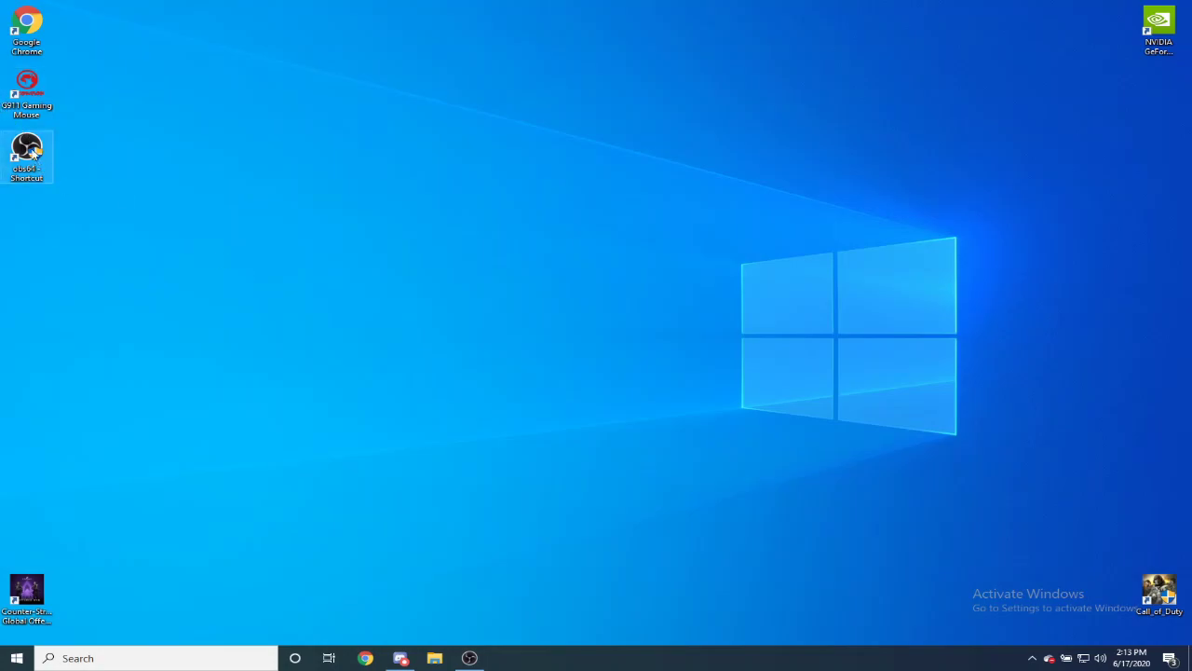
mouse_move(37, 155)
mouse_down()
mouse_move(466, 216)
mouse_move(28, 153)
mouse_up()
drag(623, 200, 762, 311)
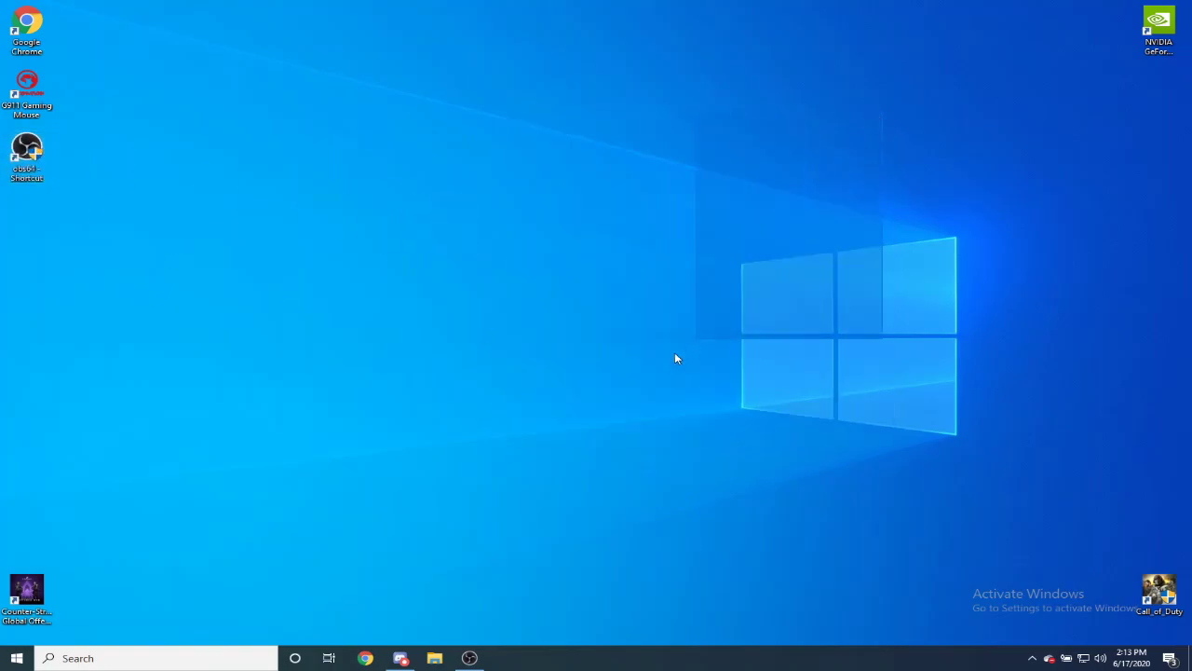